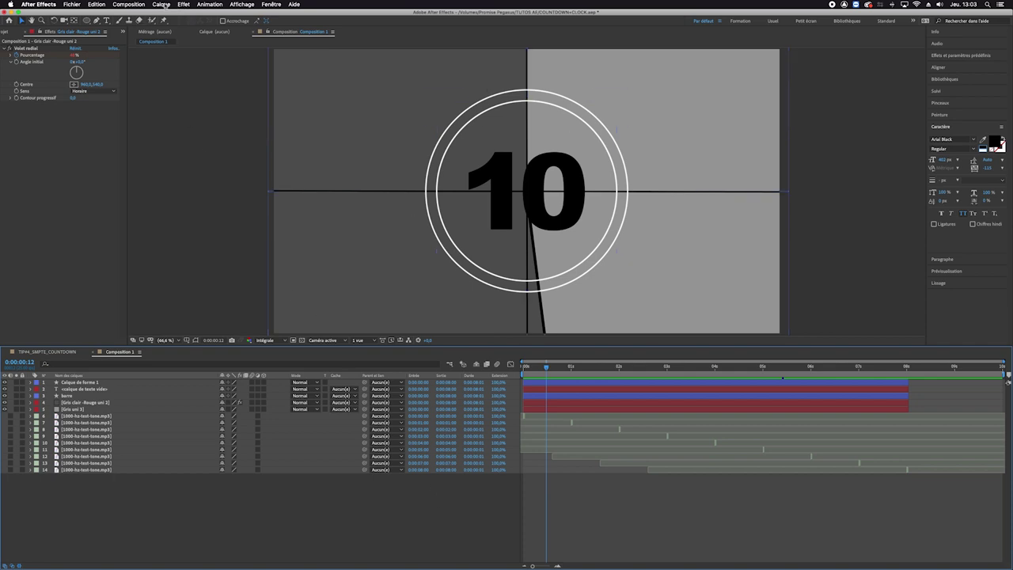
- Add a new adjustment layer named 'flou'
left_click(161, 5)
mouse_move(167, 13)
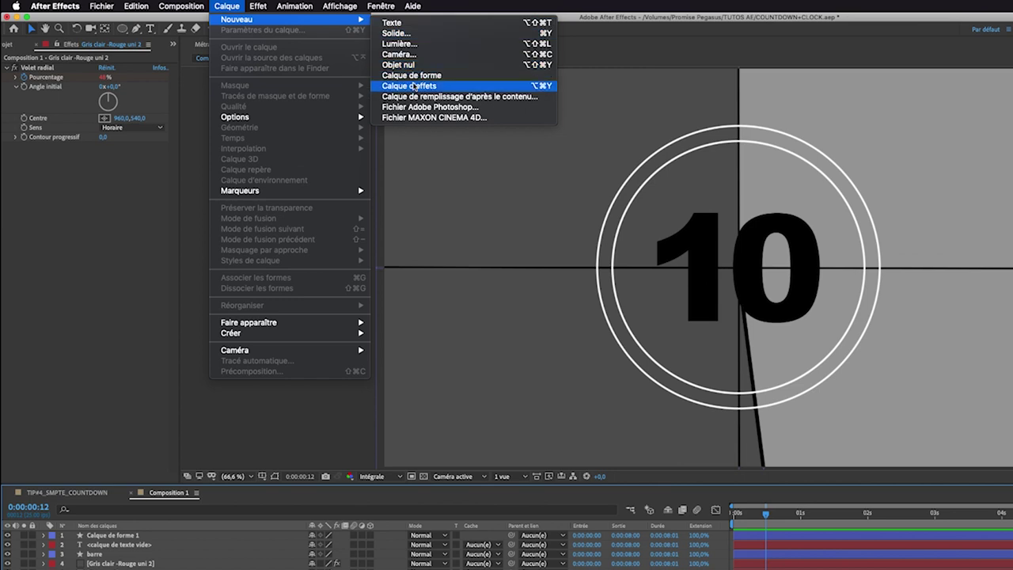
left_click(414, 86)
key("Return")
type("fl")
key("Return")
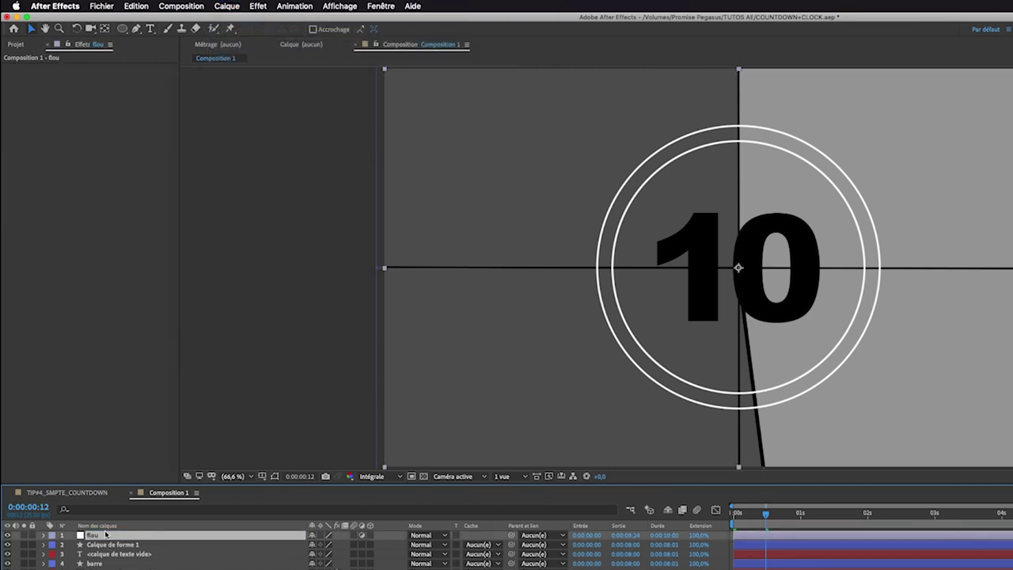
- Apply a Gaussian Blur to the flou layer with Blurriness 6
left_click(258, 6)
mouse_move(301, 218)
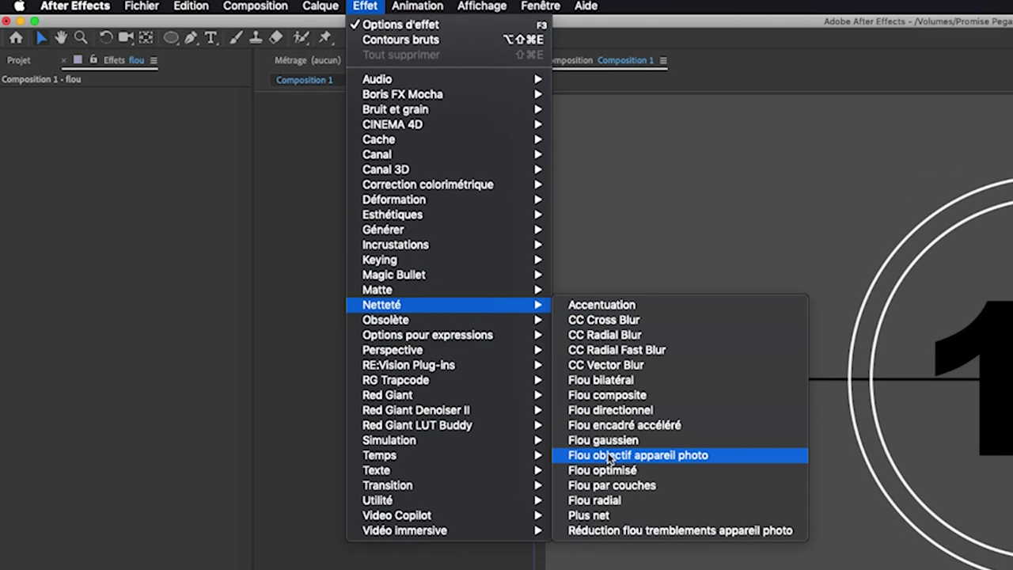
left_click(610, 439)
left_click(141, 107)
type("6")
key("Return")
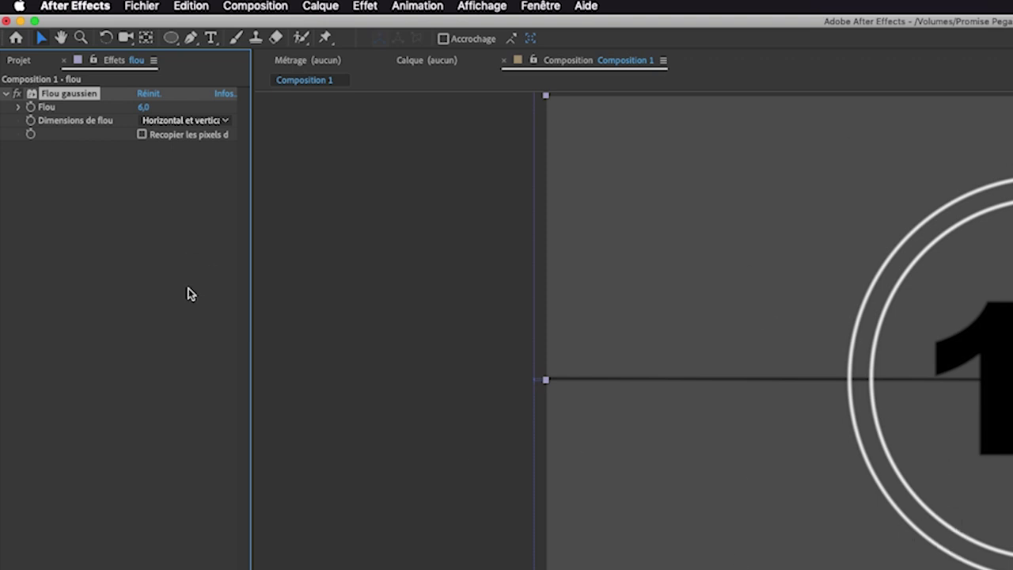
- Apply Glow (Lueur diffuse) to flou with radius 20 and intensity lowered to about 0.7
left_click(366, 6)
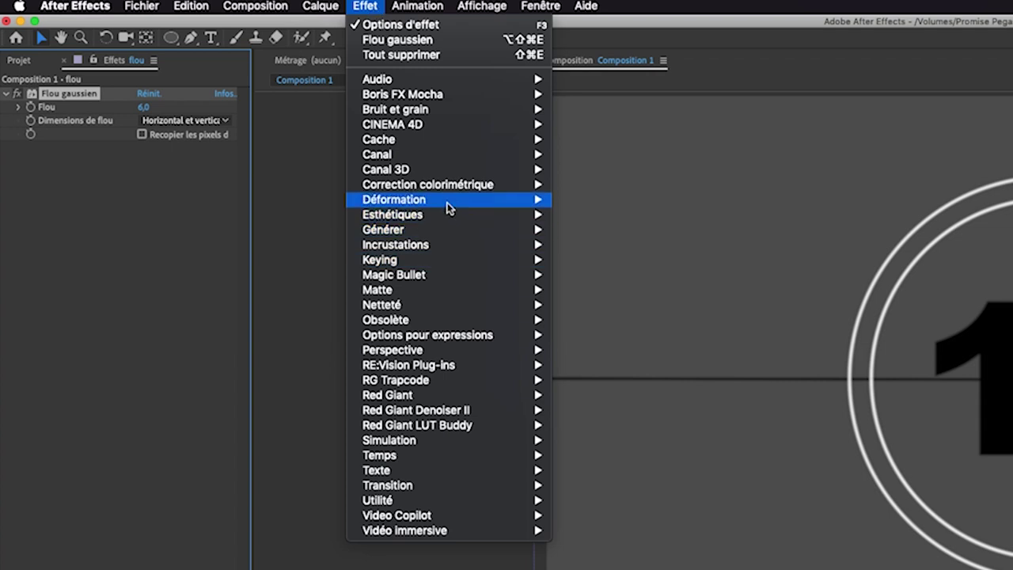
mouse_move(455, 190)
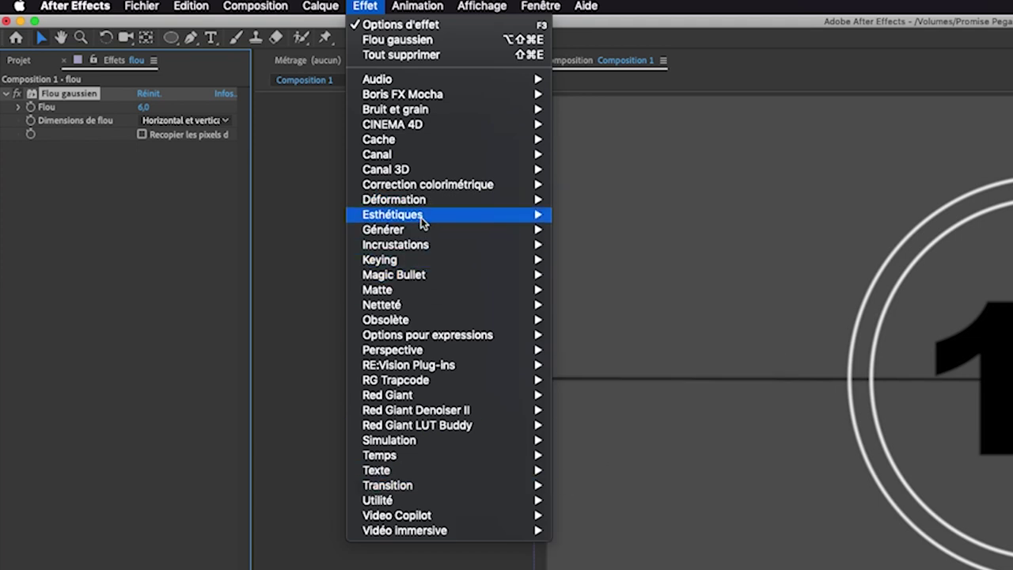
mouse_move(421, 214)
left_click(602, 500)
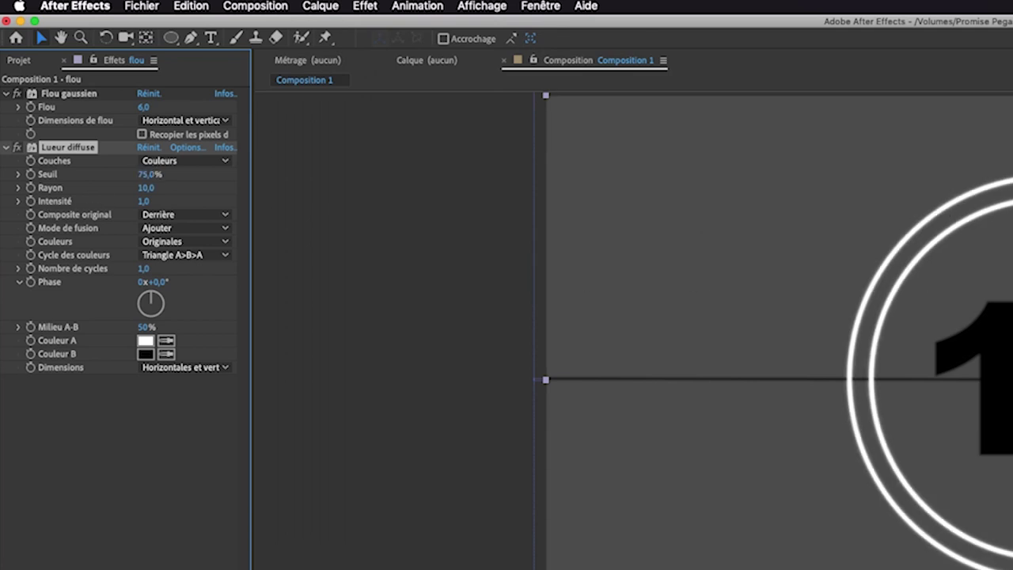
left_click(145, 189)
type("20")
key("Return")
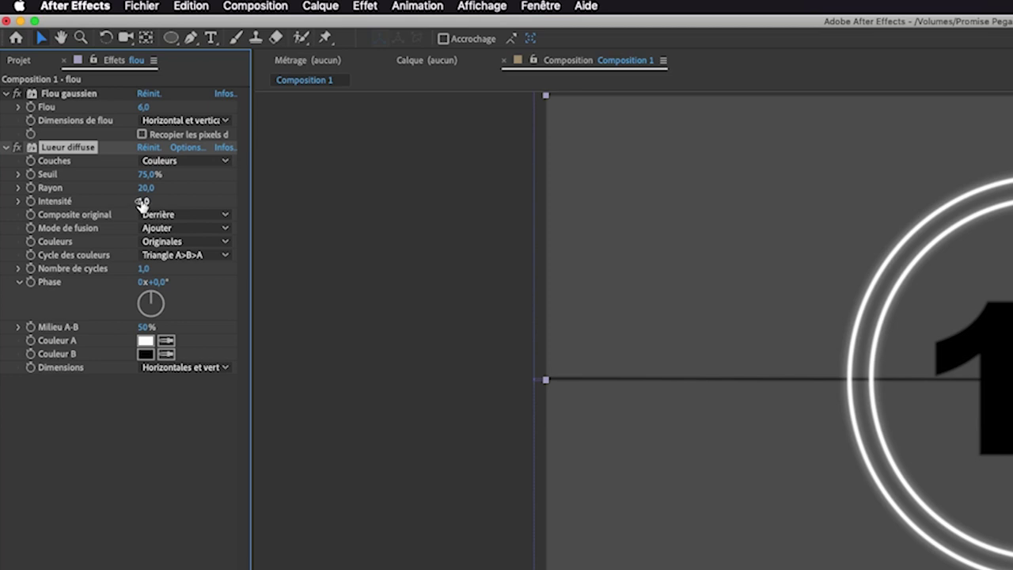
left_click(142, 201)
type("0,75")
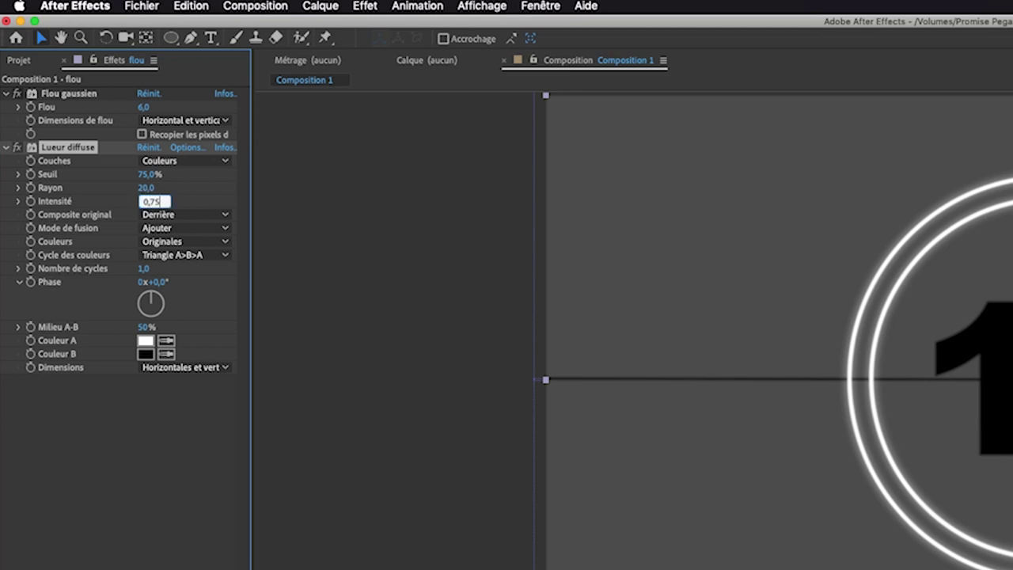
key("Return")
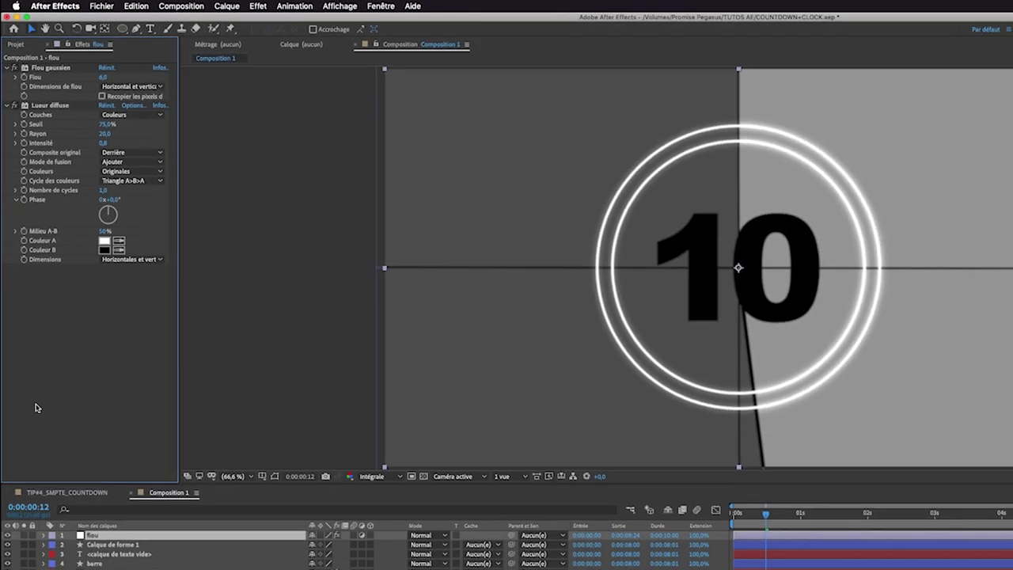
left_click(197, 111)
- Add another adjustment layer named 'grain & poussières'
left_click(228, 7)
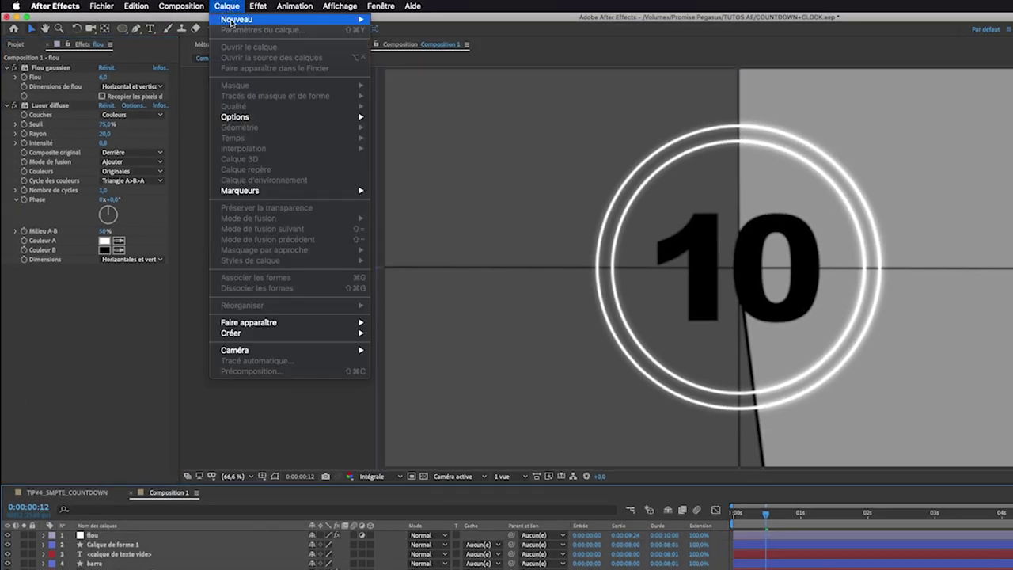
mouse_move(238, 19)
left_click(410, 85)
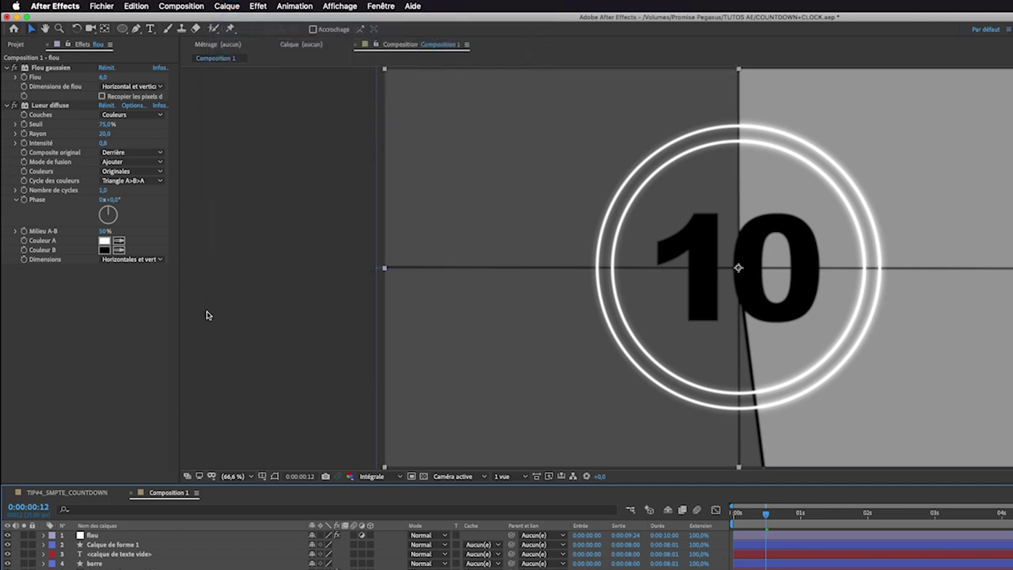
key("Return")
type("grain & poussi")
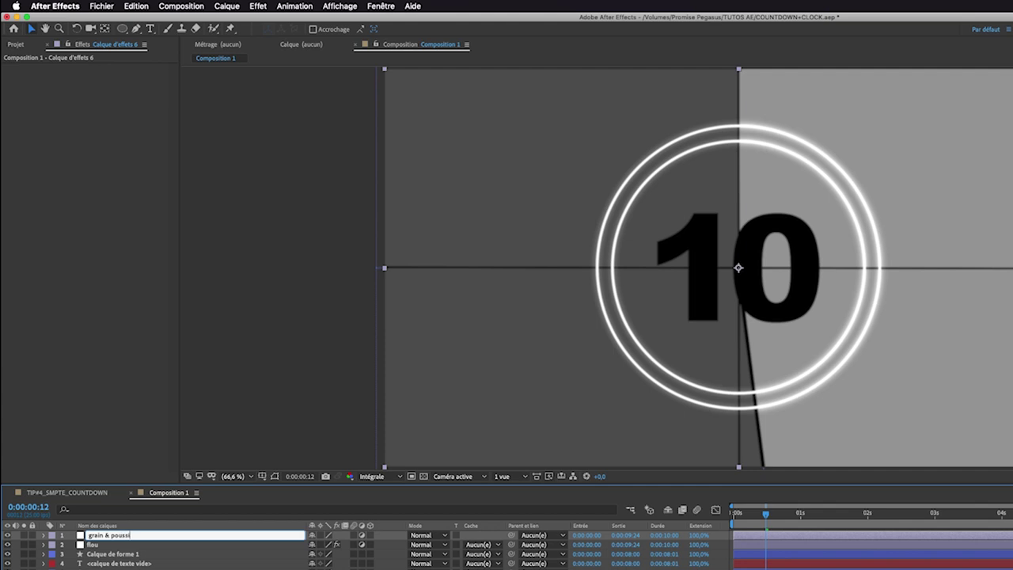
key("Return")
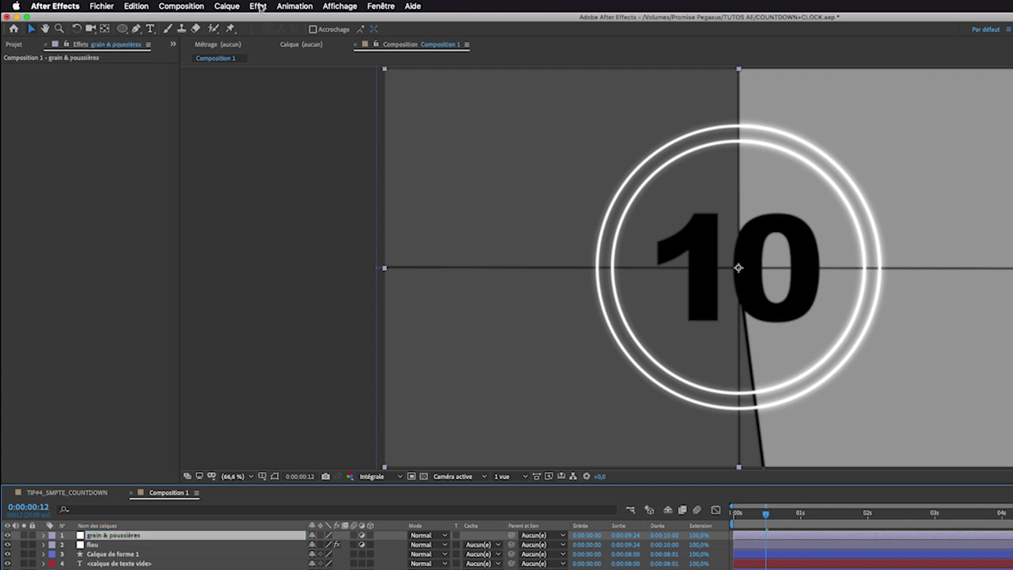
- Apply Fractal Noise (Bruit fractal) to the grain & poussières layer
left_click(258, 6)
mouse_move(266, 93)
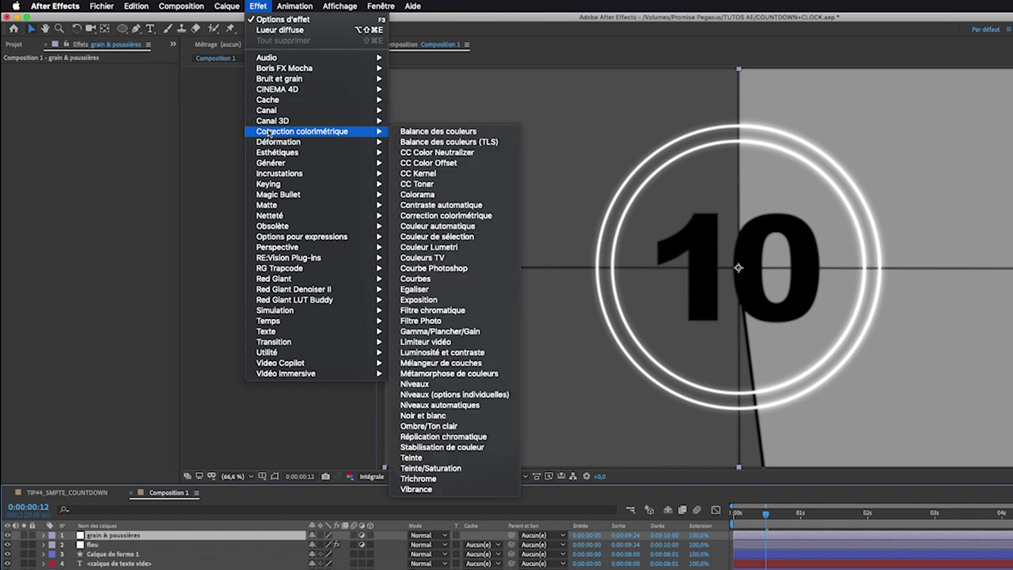
mouse_move(333, 79)
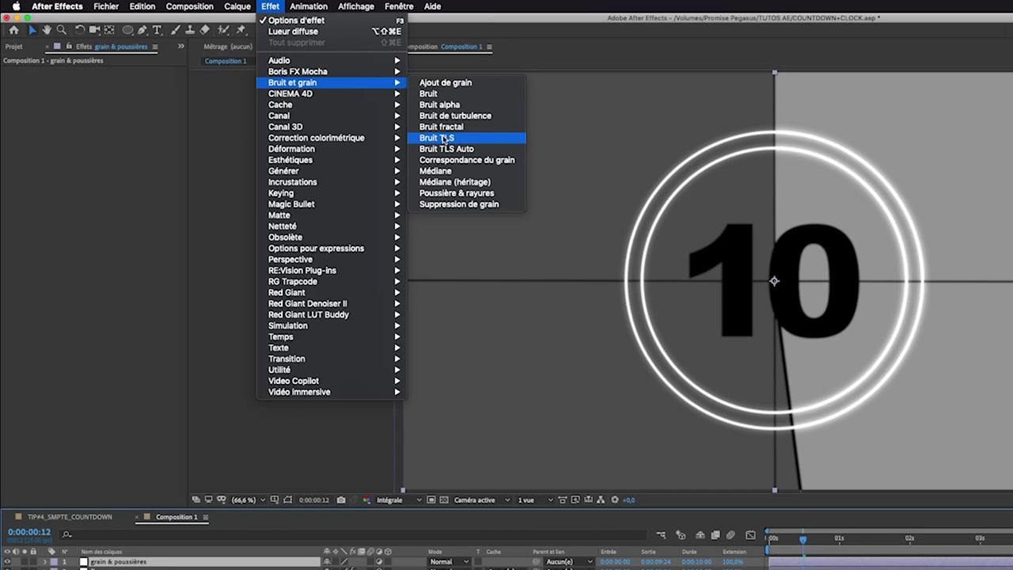
left_click(421, 121)
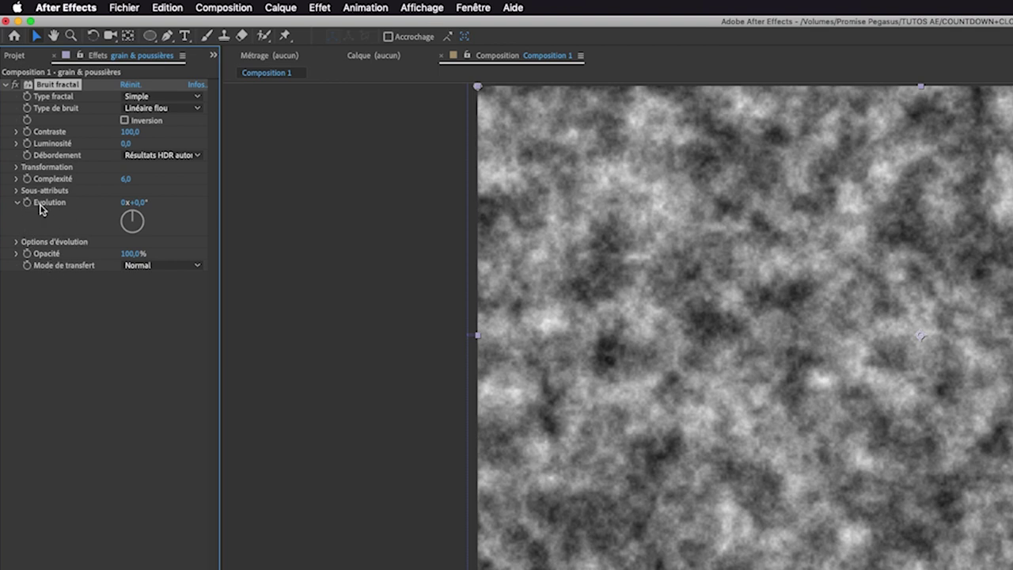
- Drive the Fractal Noise Evolution with the expression time*25000 and preview the animated grain
mouse_move(135, 203)
left_mouse_down()
mouse_move(392, 210)
mouse_move(6, 224)
left_mouse_up()
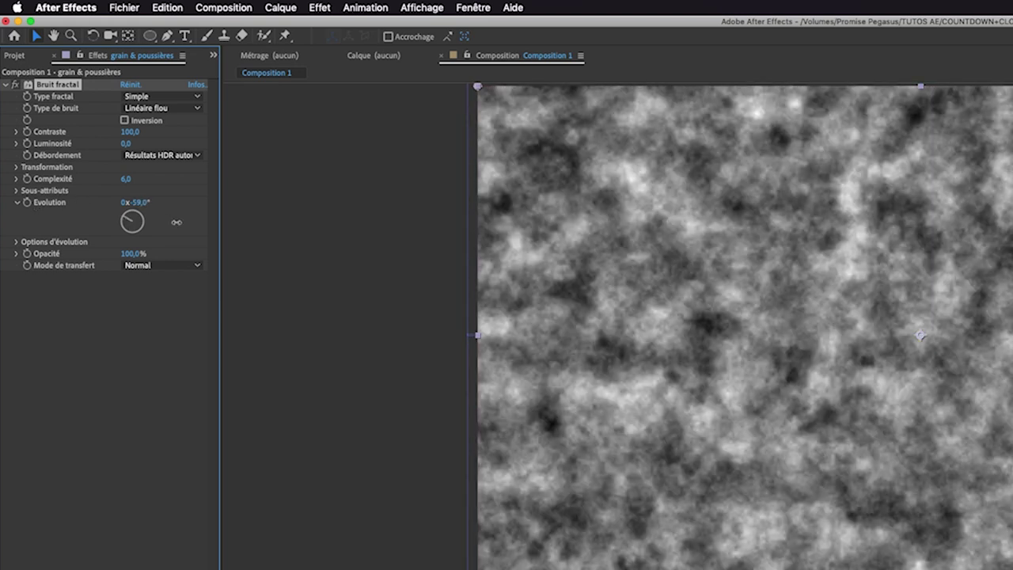
left_click(27, 204)
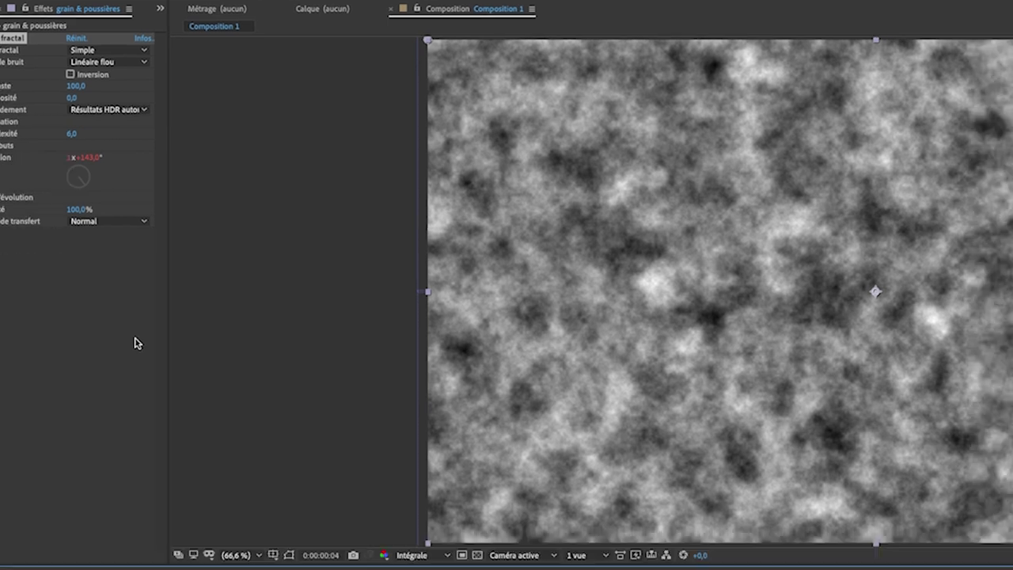
type("time")
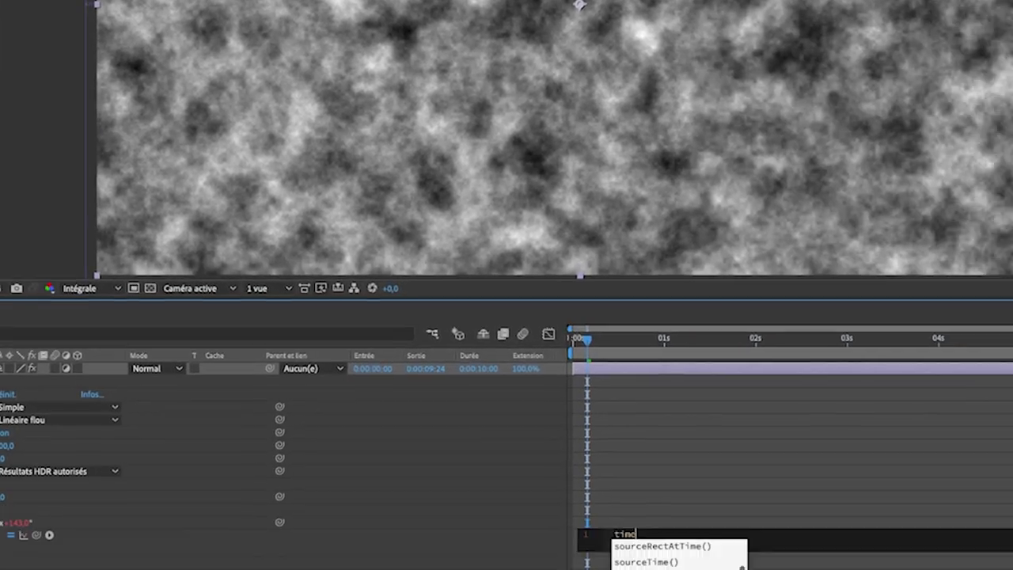
type("*25")
type("000")
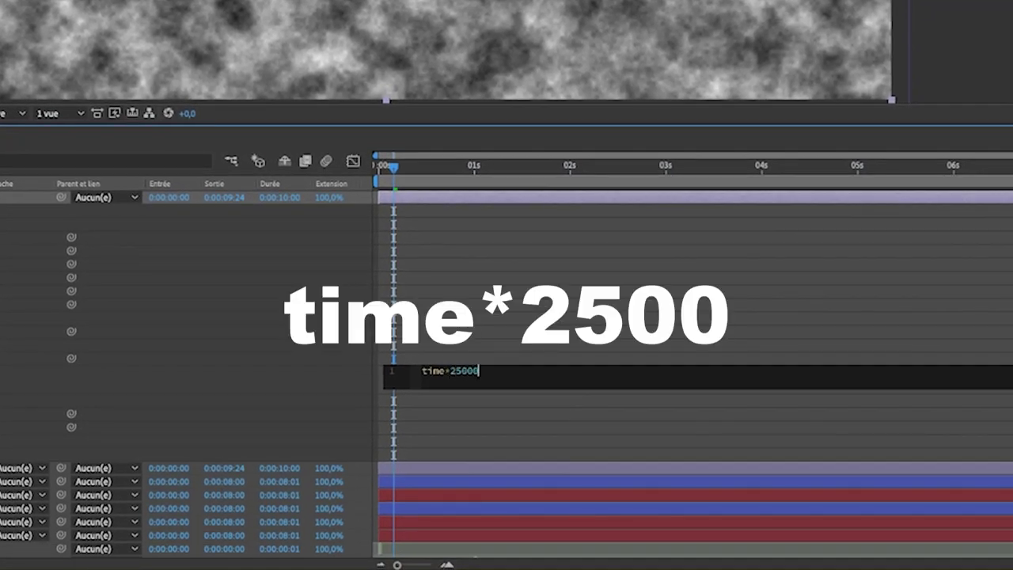
left_click(295, 373)
key("space")
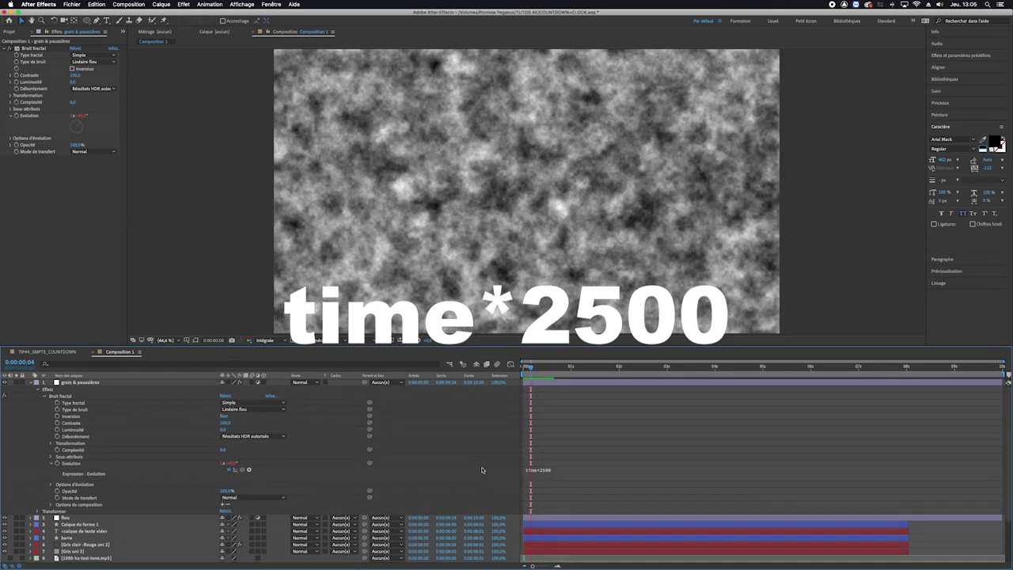
key("space")
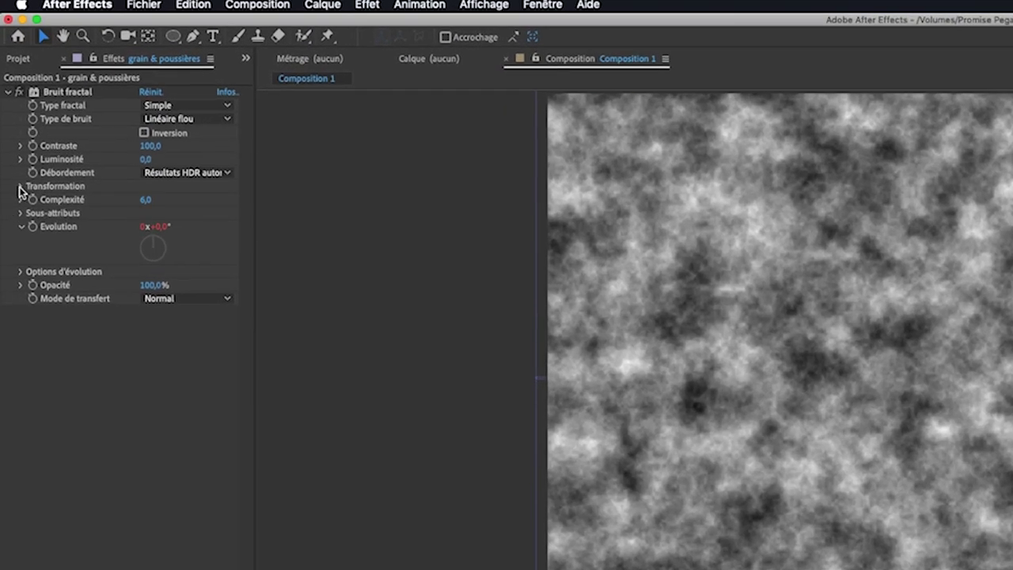
- Set the noise scale to 5, blend mode to Produit (Multiply) and opacity to 50%
left_click(20, 186)
left_click(150, 228)
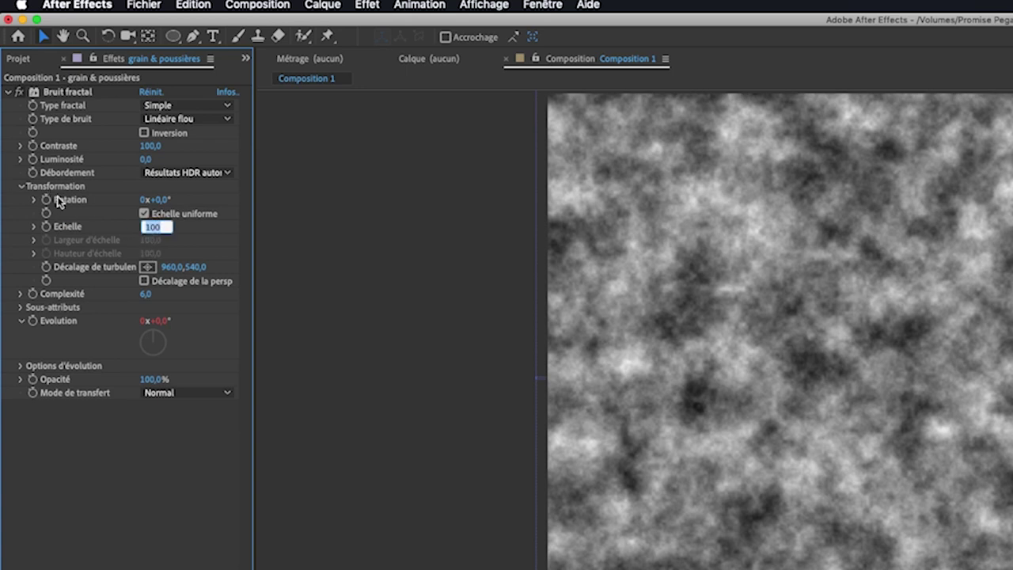
type("5")
key("Return")
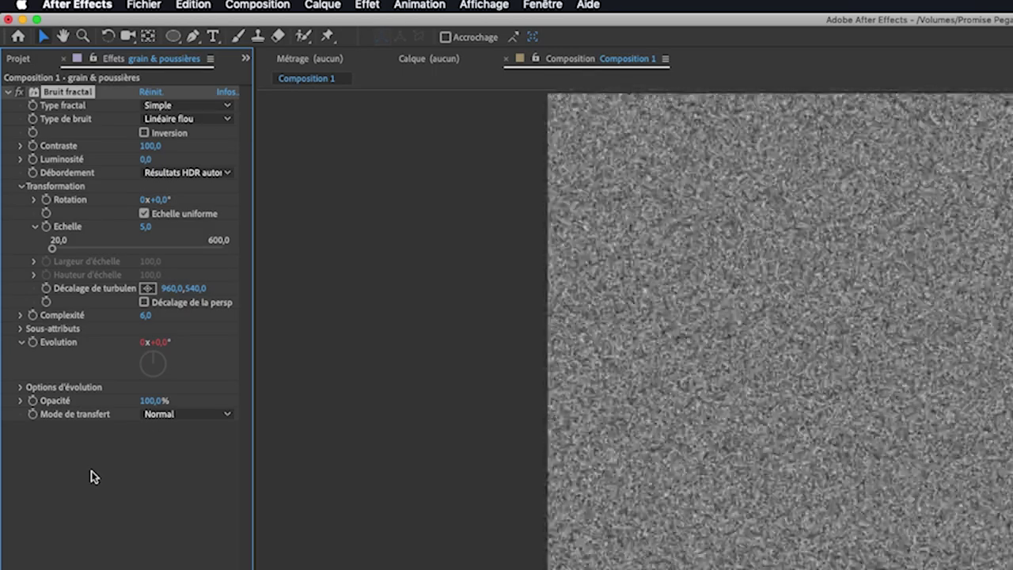
left_click(186, 414)
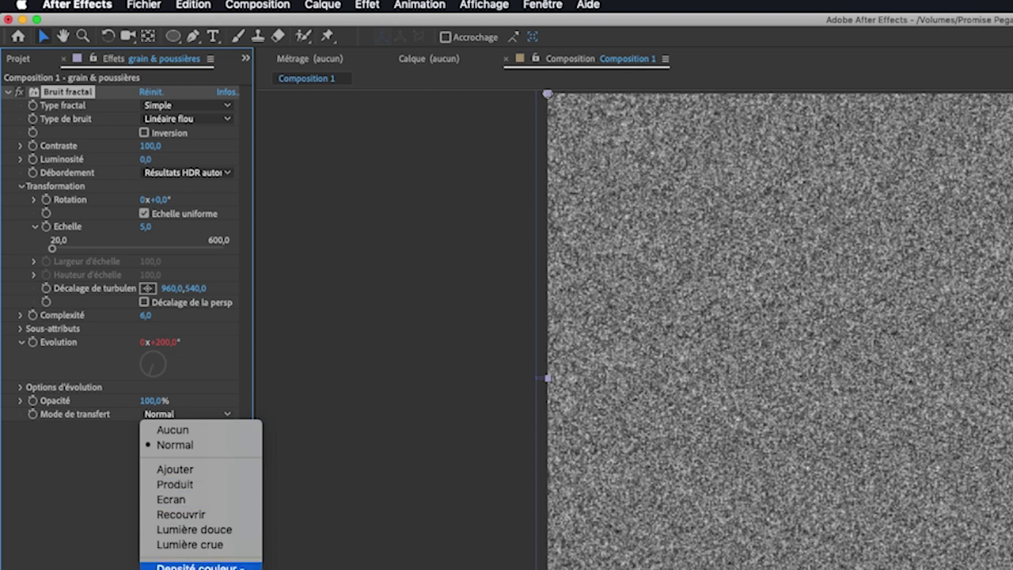
left_click(174, 484)
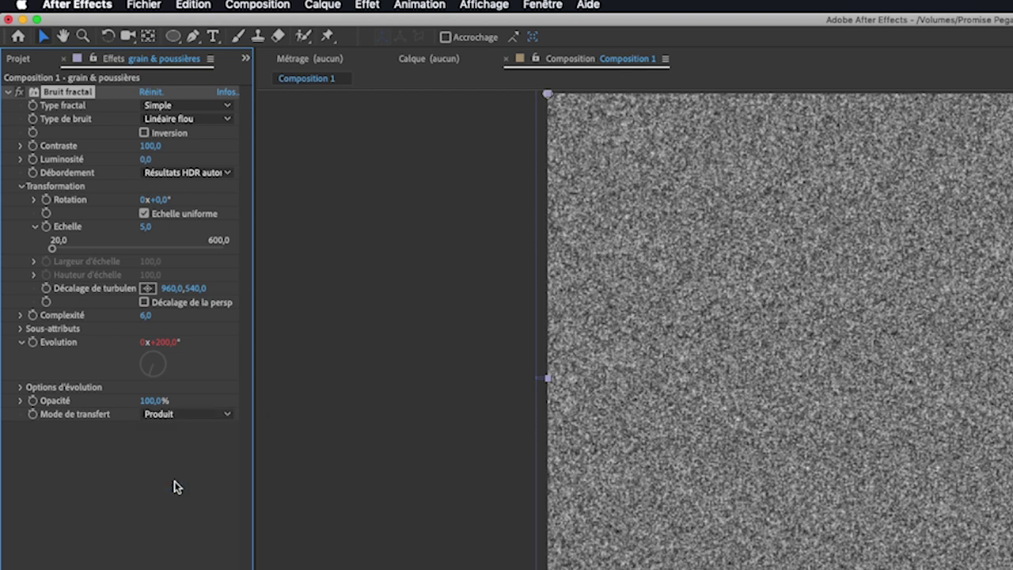
type("50")
key("Return")
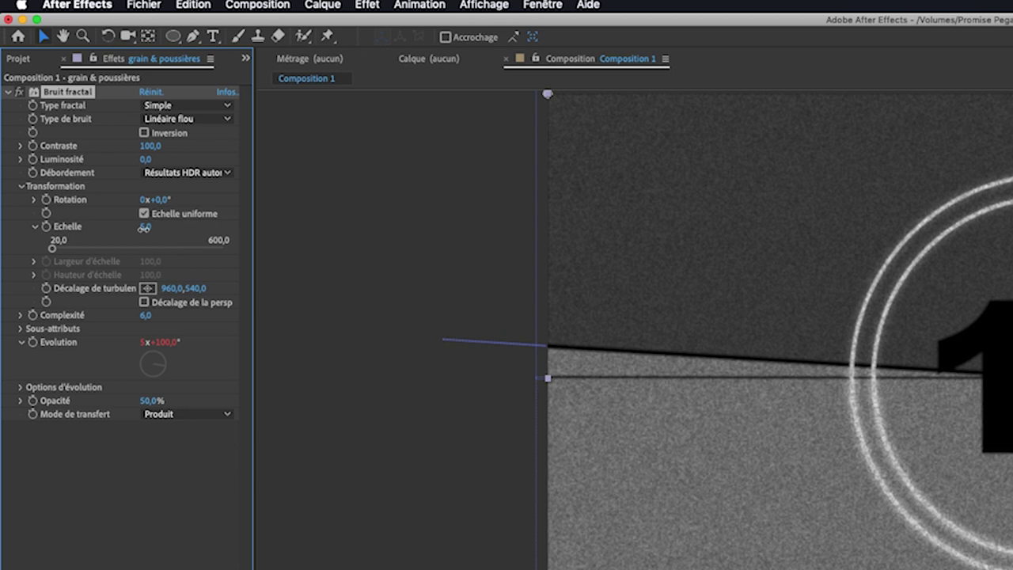
- Reduce the noise scale to 2 for finer grain and begin renaming the effect
left_click(146, 227)
type("2")
key("Return")
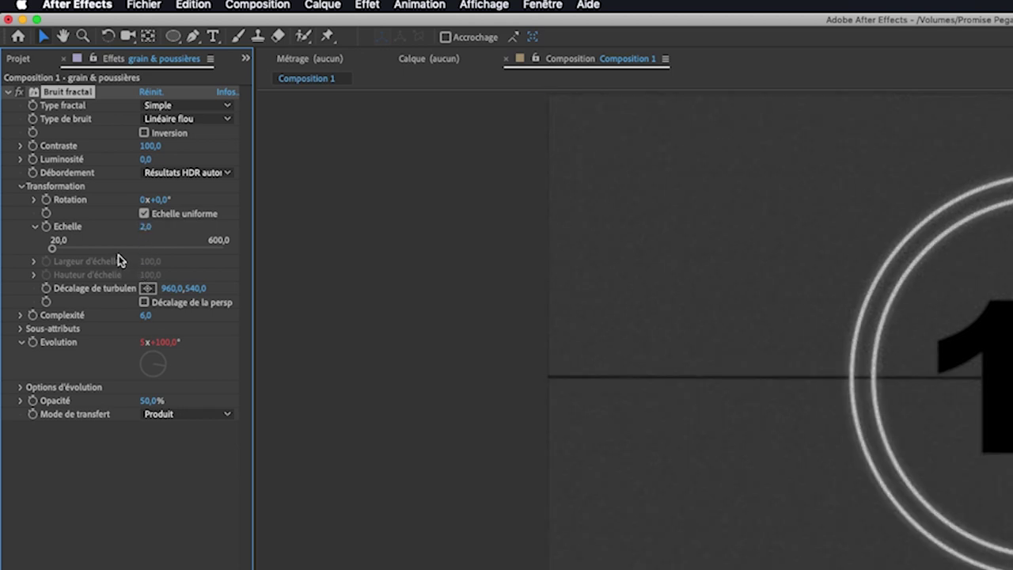
key("Return")
- Name the effect 'grain', then duplicate it and rename the copy 'fudge'
type("grain")
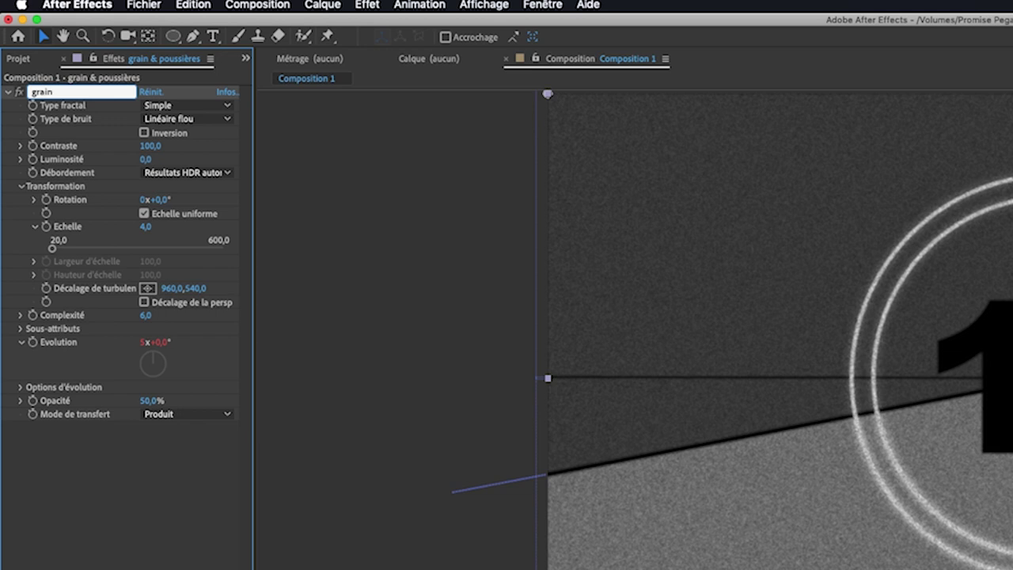
key("Return")
key("super+d")
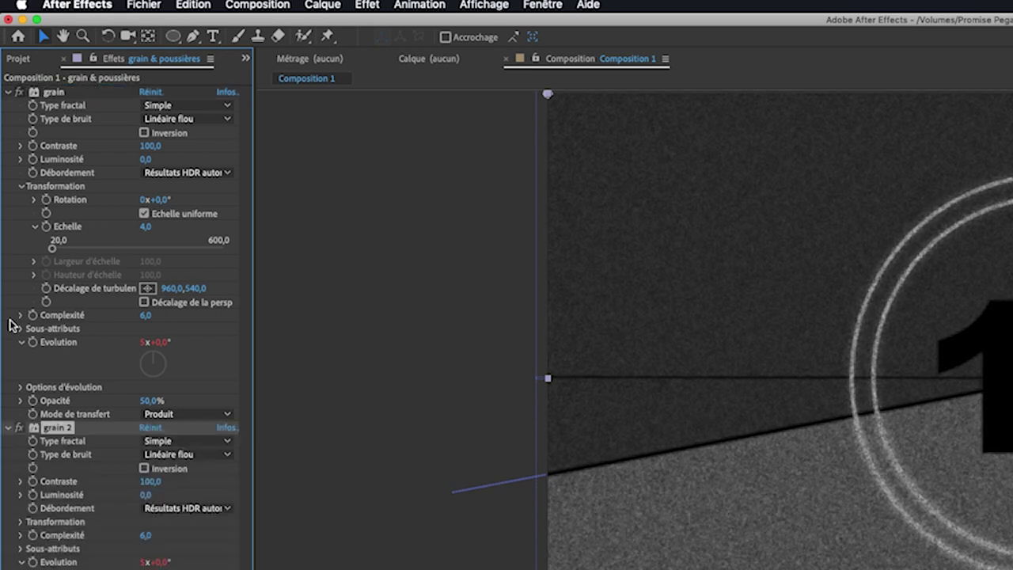
key("Return")
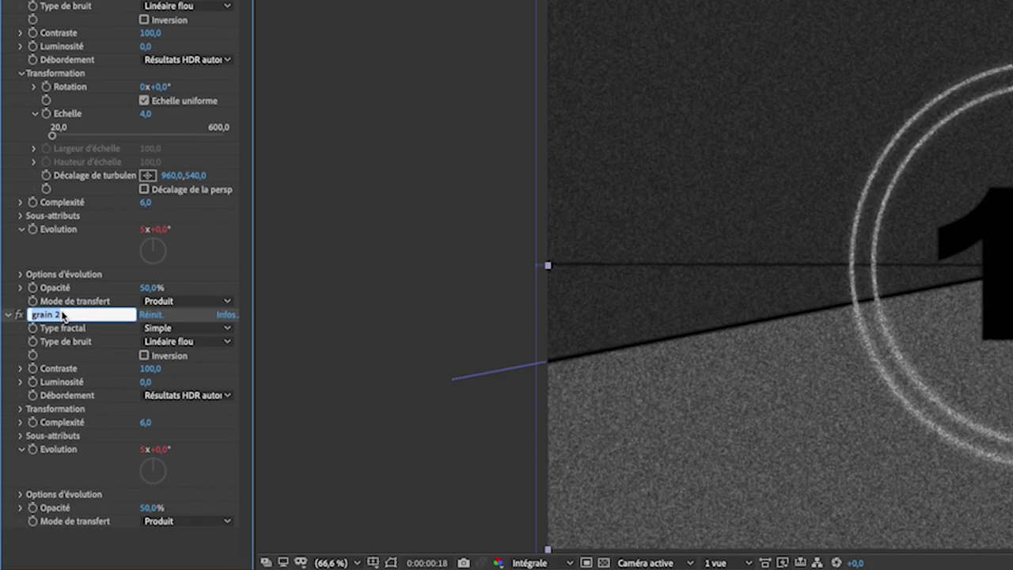
key("BackSpace")
type("fudge")
key("Return")
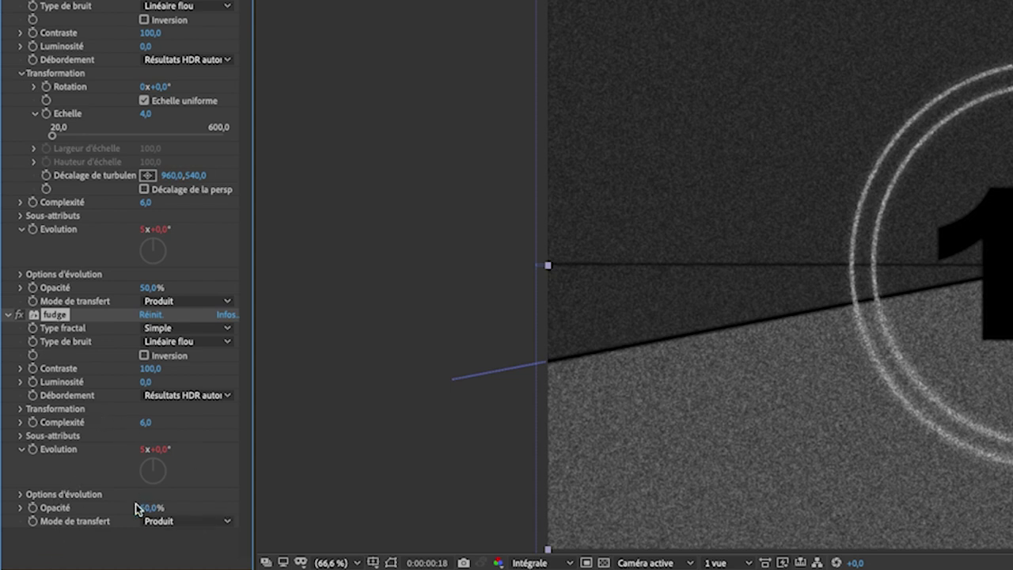
- Set the fudge noise to scale 200 and opacity 25%
left_click(21, 409)
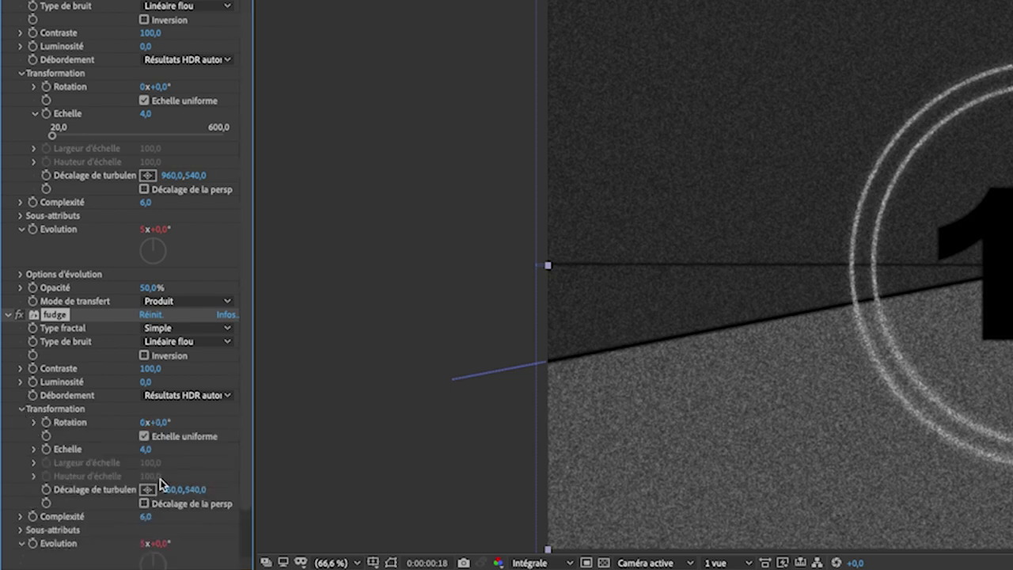
left_click(146, 449)
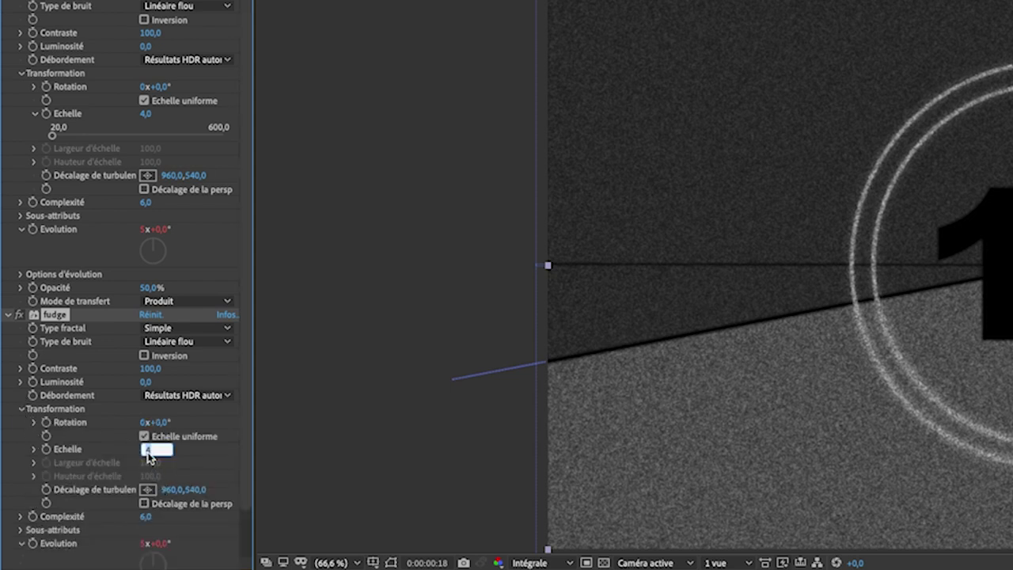
type("200")
key("Return")
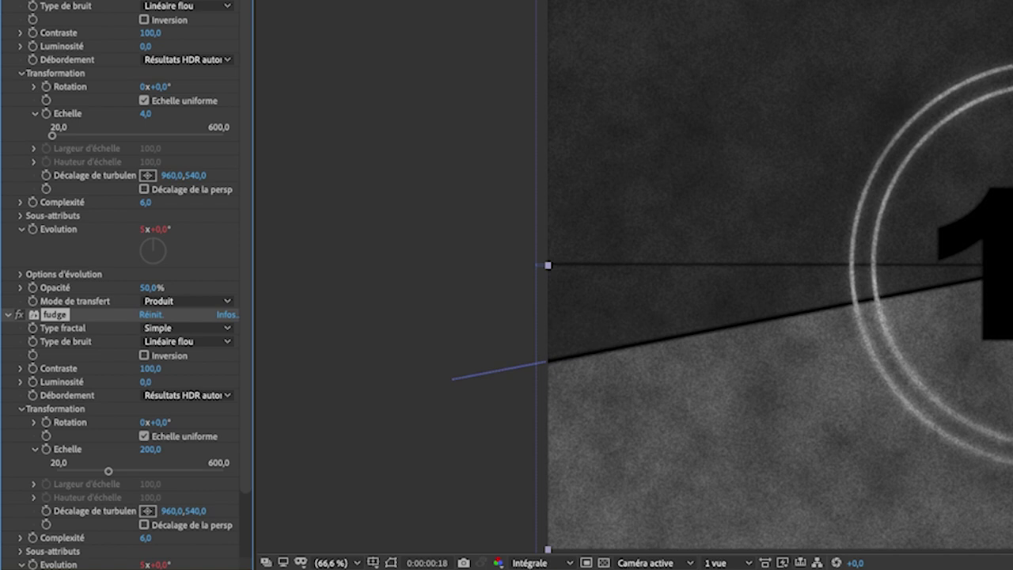
scroll(146, 546, "down", 2)
left_click(148, 550)
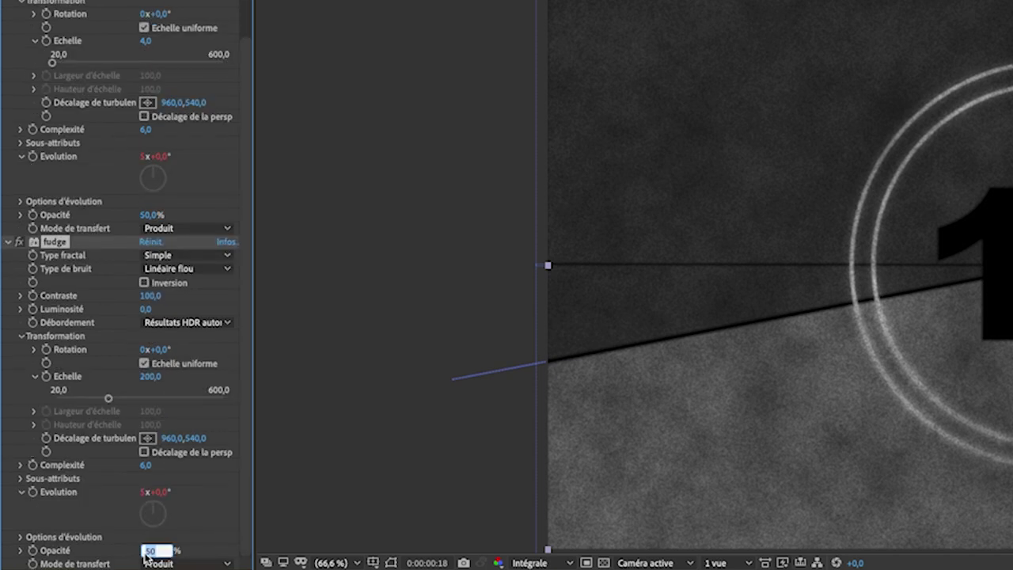
type("25")
key("Return")
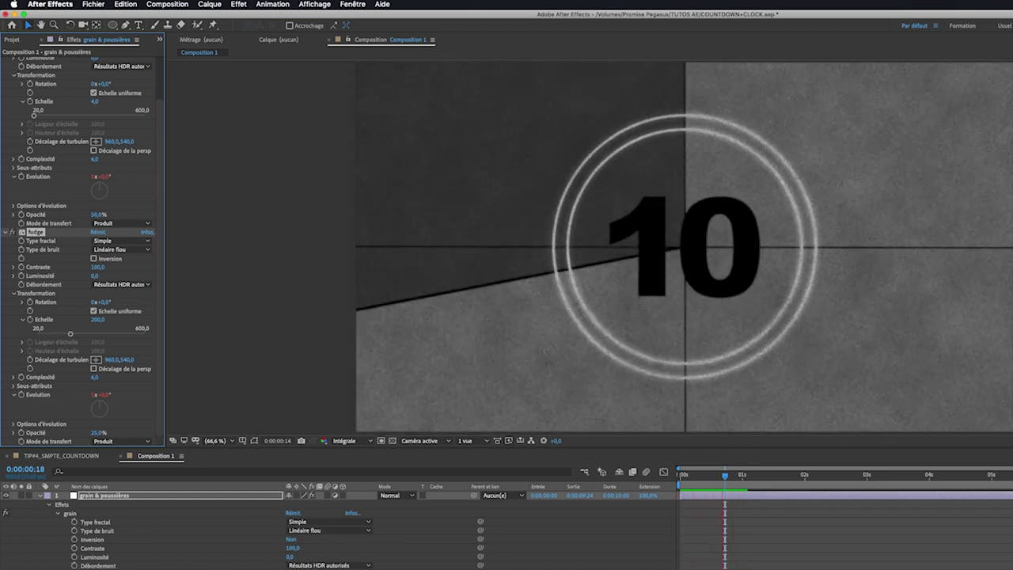
left_click(19, 95)
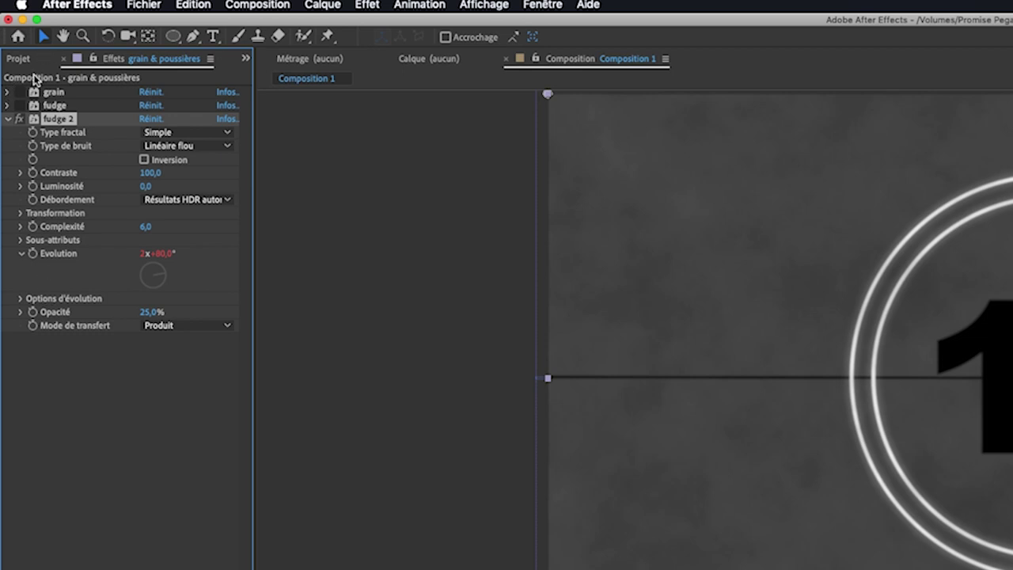
- Rename fudge 2 to 'poussières noires' with about 99% opacity and scale 50
key("Return")
type("poussières")
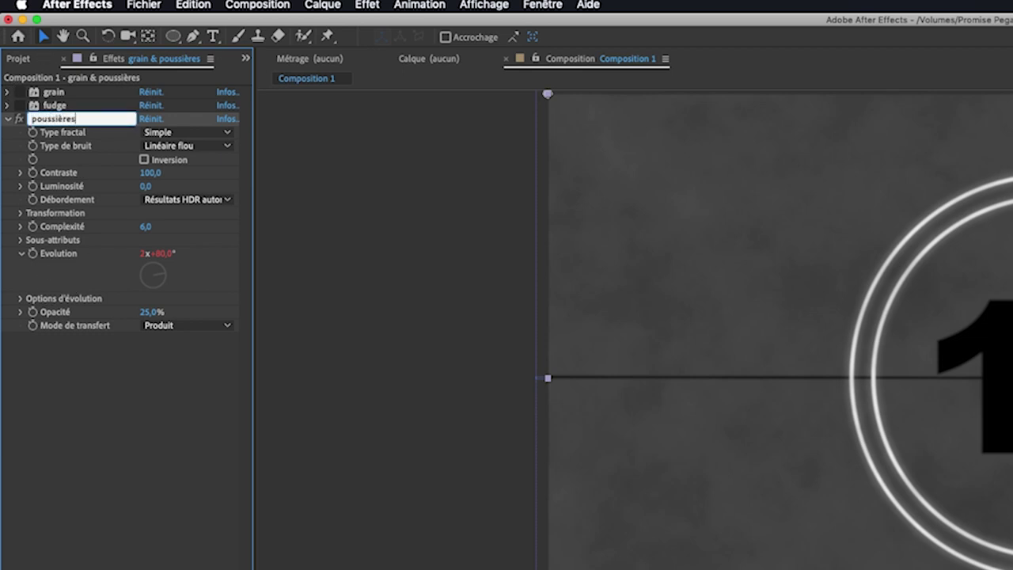
type(" noires")
key("Return")
left_click_drag(148, 312, 454, 366)
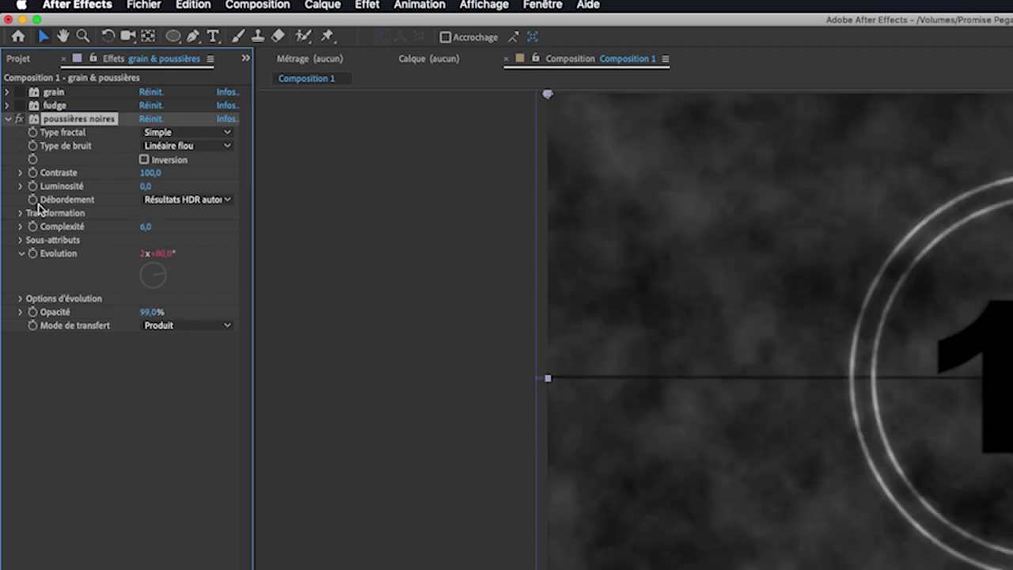
type("50")
left_click(35, 253)
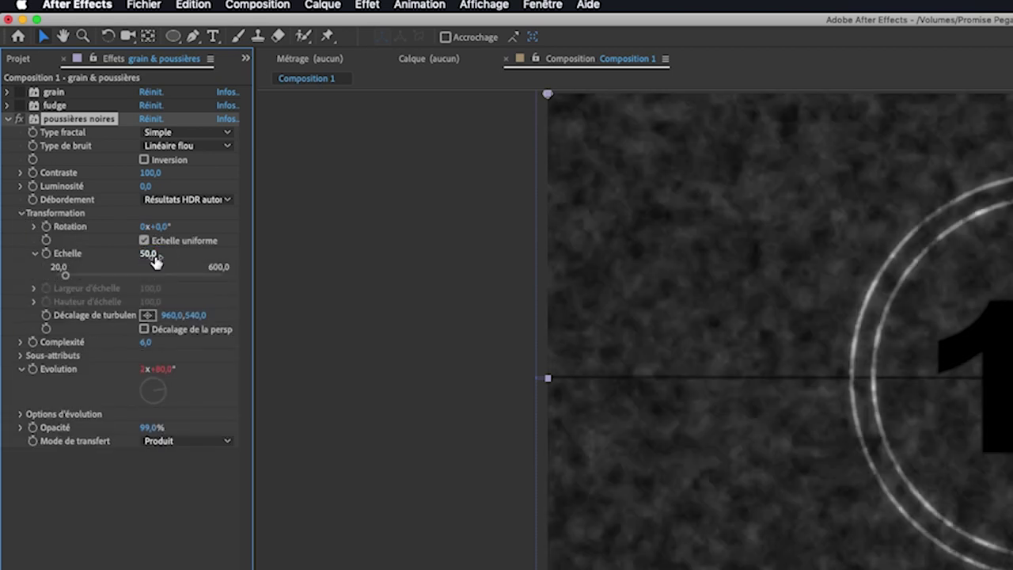
- Set the dark dust contrast to 269 and brightness to 140, then duplicate the effect
left_click_drag(148, 173, 210, 177)
left_click_drag(147, 186, 209, 187)
left_click_drag(149, 173, 181, 188)
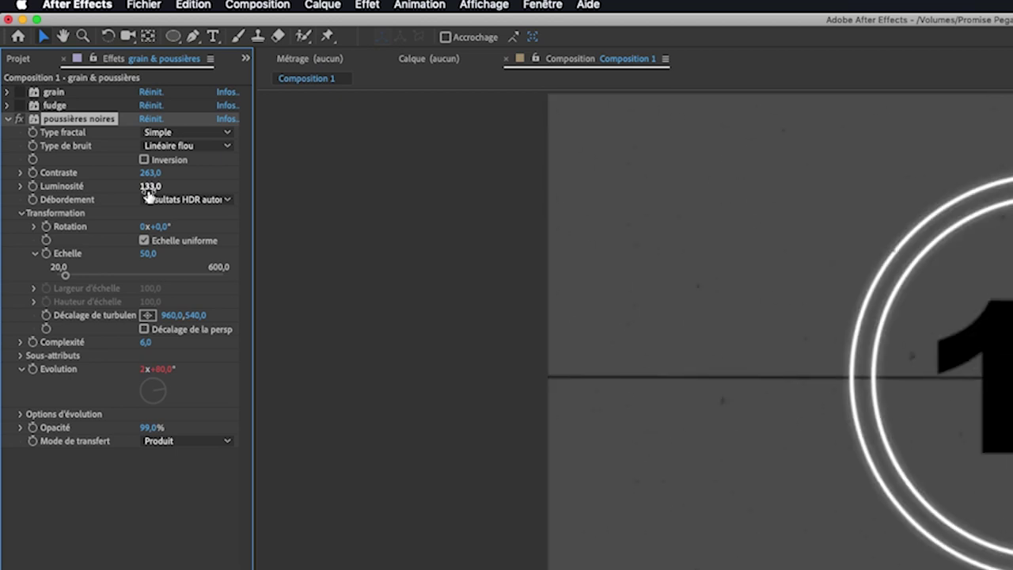
key("space")
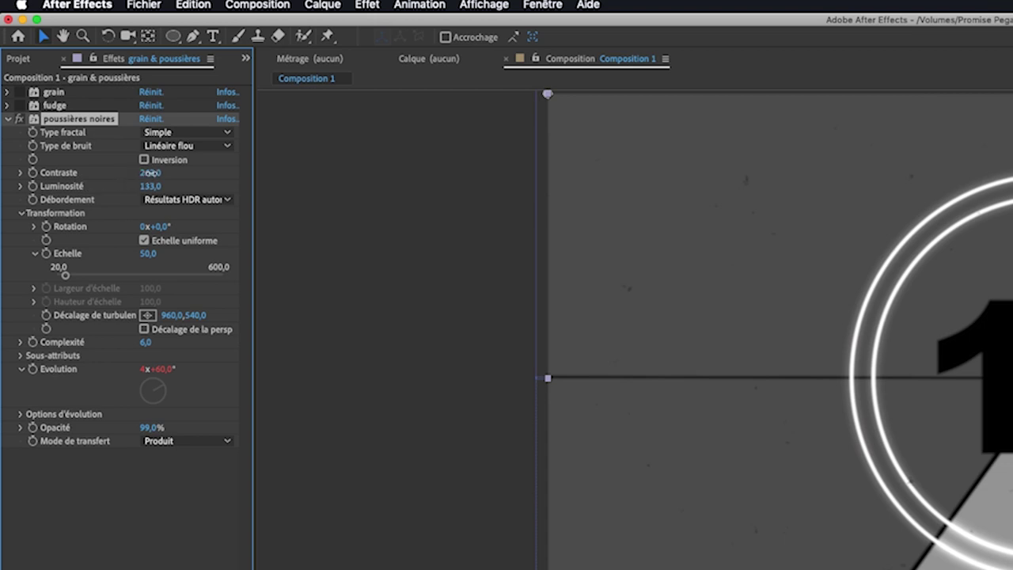
mouse_move(152, 172)
left_mouse_down()
mouse_move(148, 184)
mouse_move(162, 184)
left_mouse_up()
left_click_drag(158, 184, 152, 184)
key("ctrl+d")
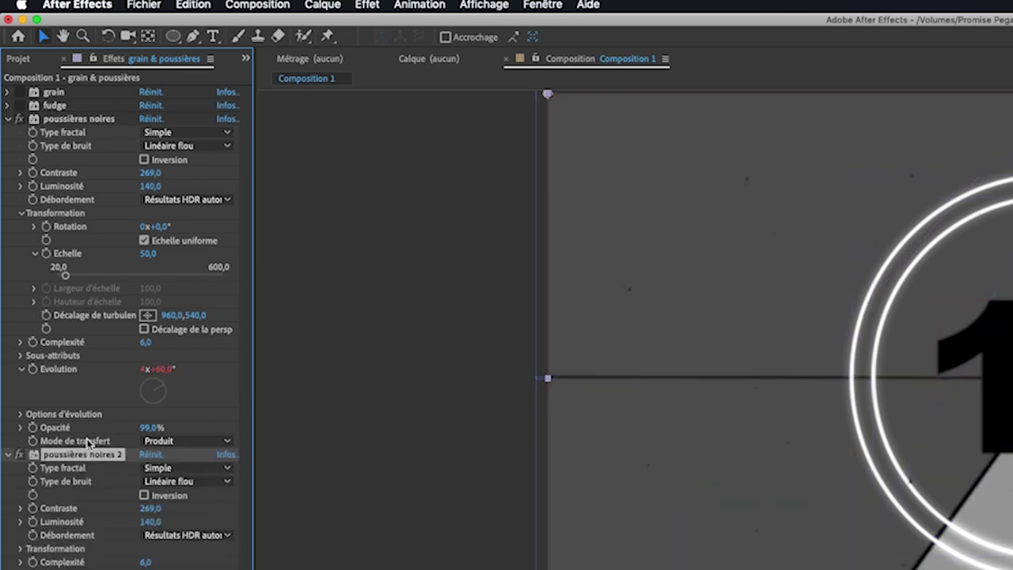
key("Return")
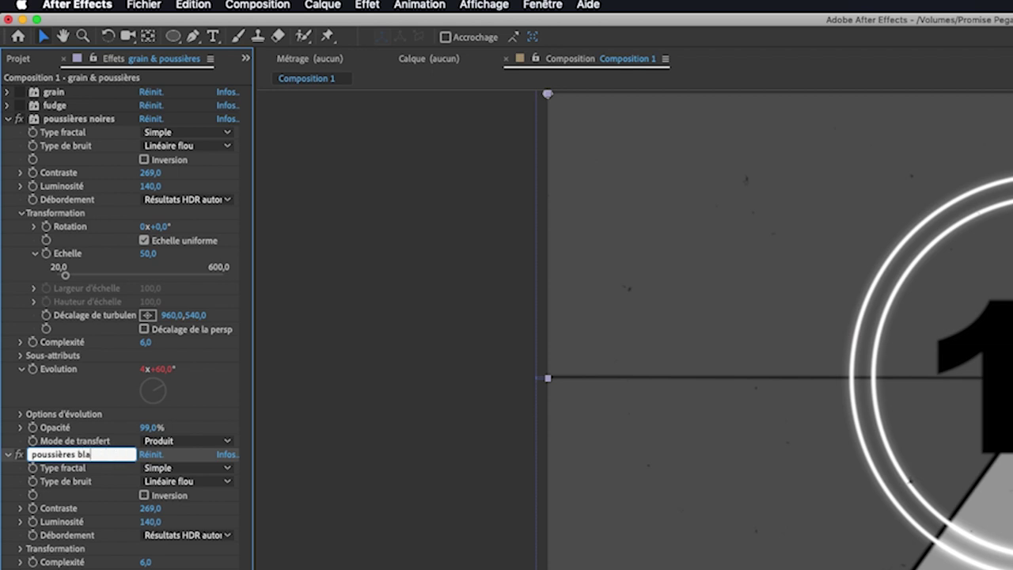
- Name the copy 'poussières blanches' and set its blend mode to Ajouter (Add)
type("nches")
key("Return")
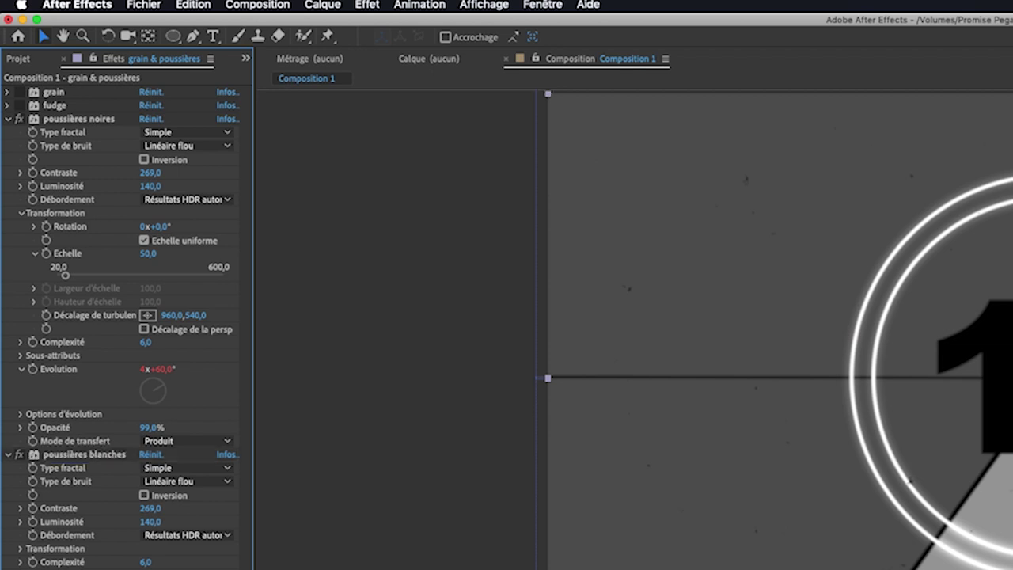
left_click(187, 400)
left_click(170, 452)
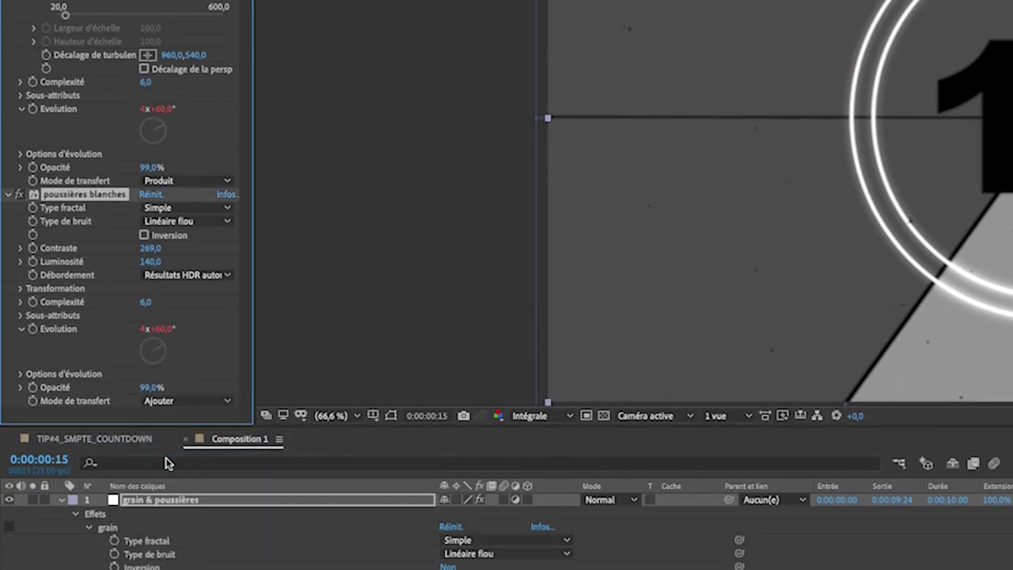
- Lower the poussières blanches brightness to -172 to thin the white dust
left_click_drag(150, 261, 83, 266)
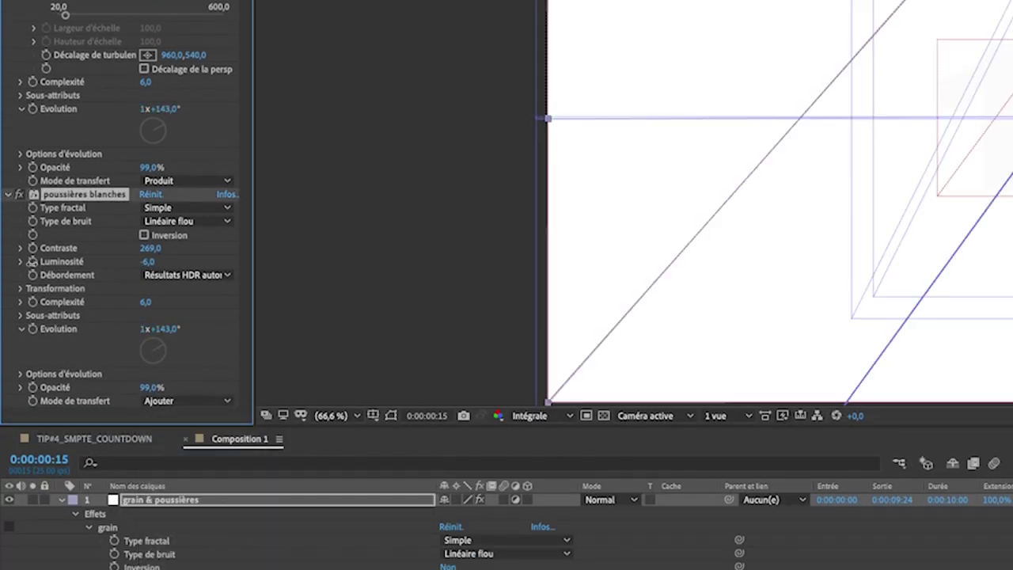
left_click_drag(149, 261, 108, 260)
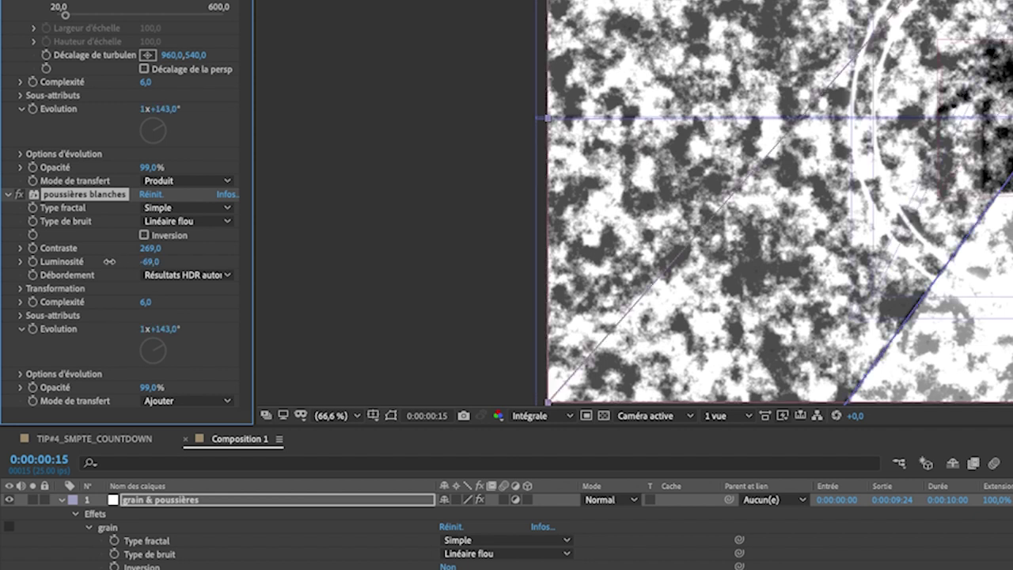
mouse_move(150, 261)
left_mouse_down()
mouse_move(118, 258)
mouse_move(131, 269)
left_mouse_up()
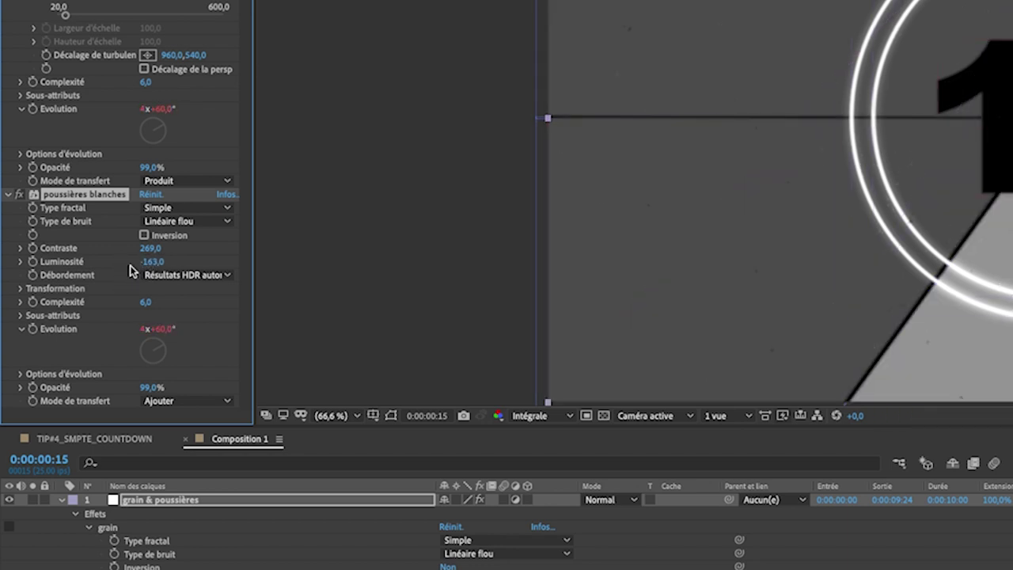
left_click_drag(156, 270, 159, 266)
left_click_drag(156, 262, 153, 268)
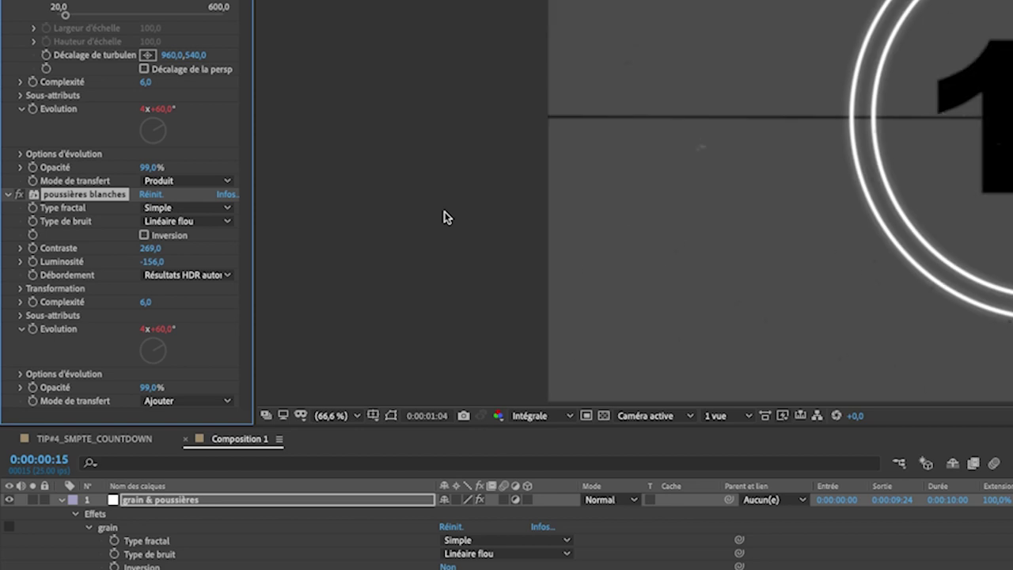
key("space")
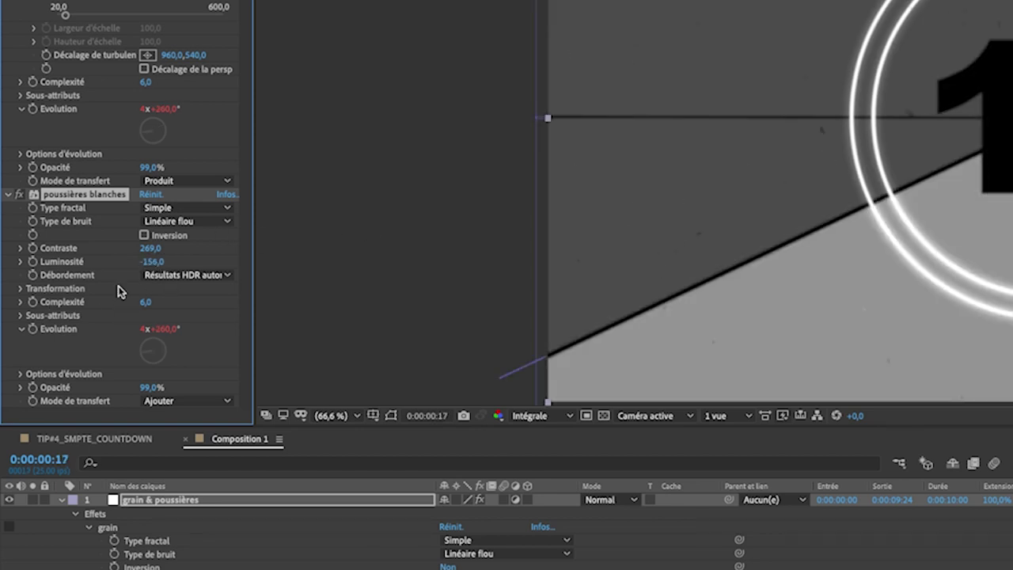
left_click_drag(151, 268, 137, 269)
- Set the white dust scale to 75 and collapse both dust effects' settings
left_click(21, 290)
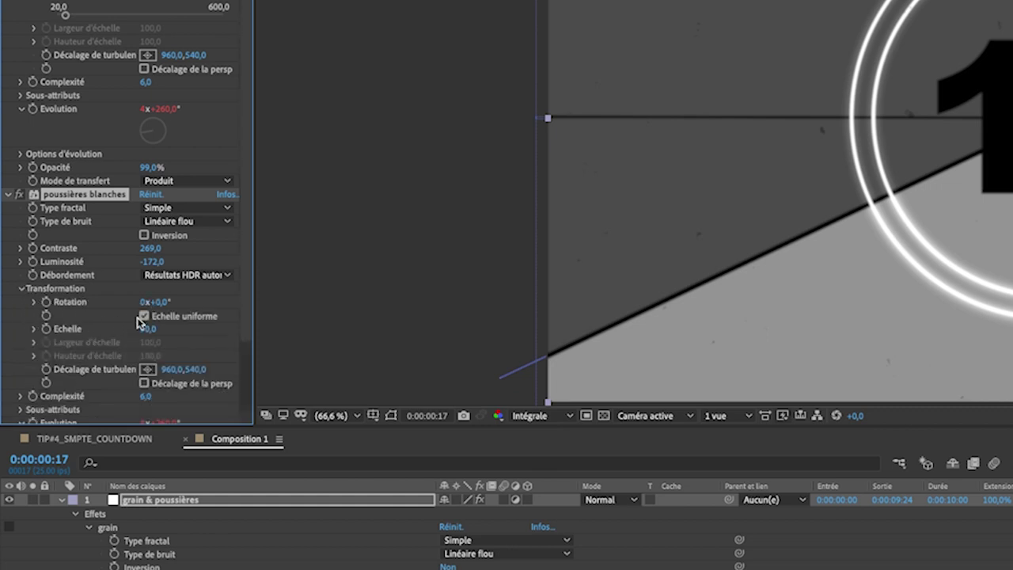
left_click(147, 329)
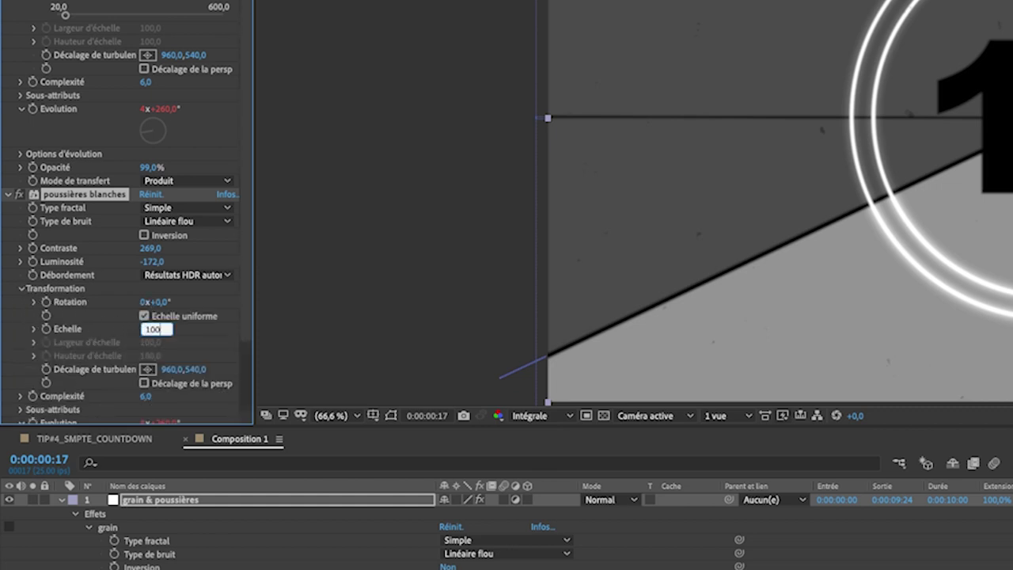
left_click(35, 329)
left_click(149, 328)
type("75")
key("Return")
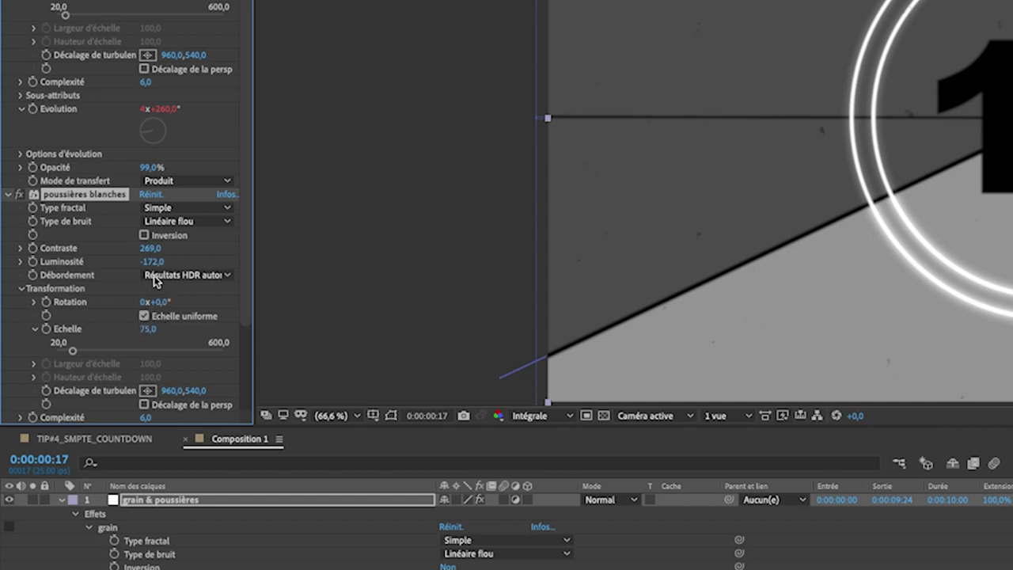
left_click(8, 194)
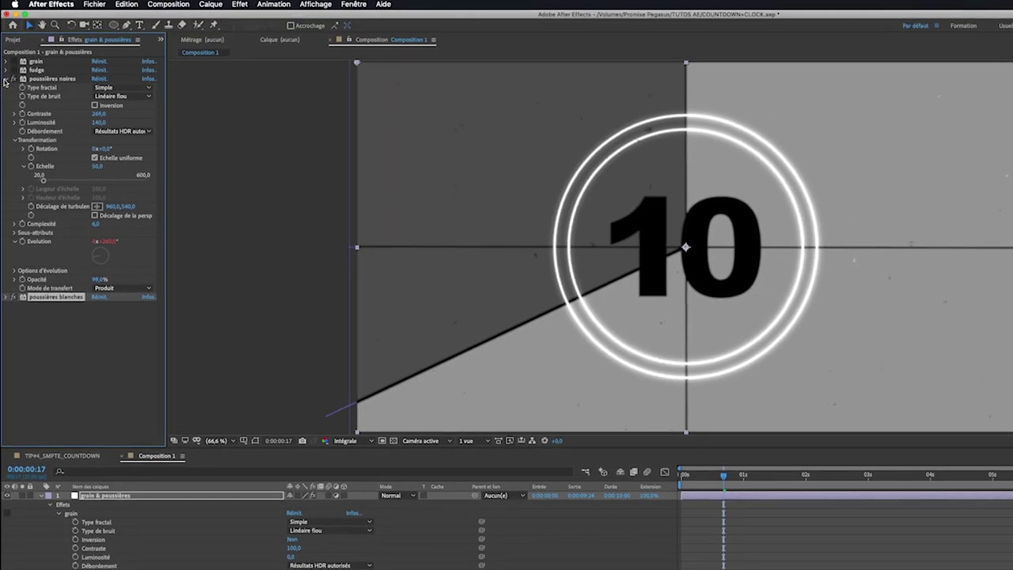
left_click(5, 79)
- Preview the dusty countdown, then zoom the composition viewer out to 3.1%
key("space")
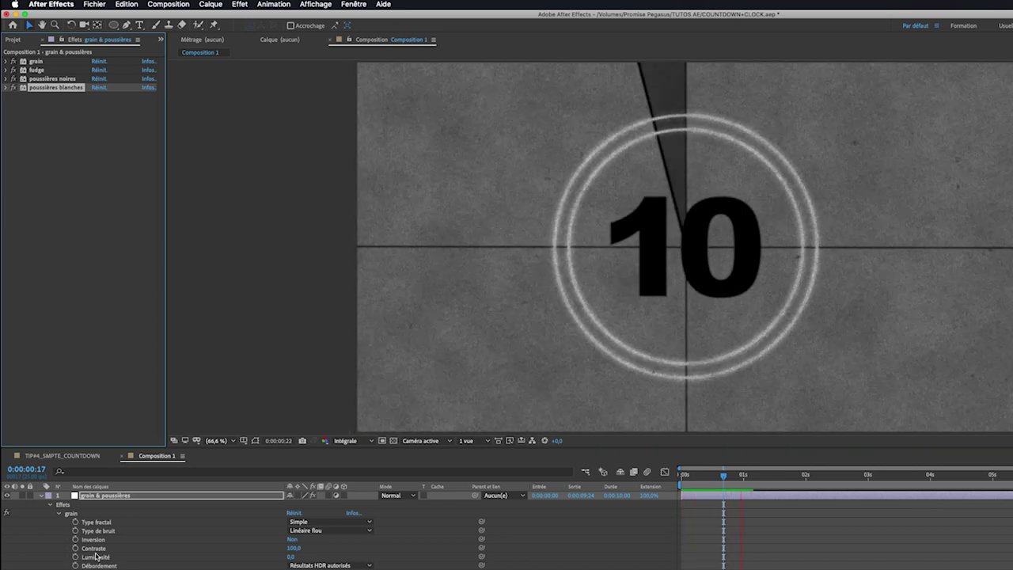
key("space")
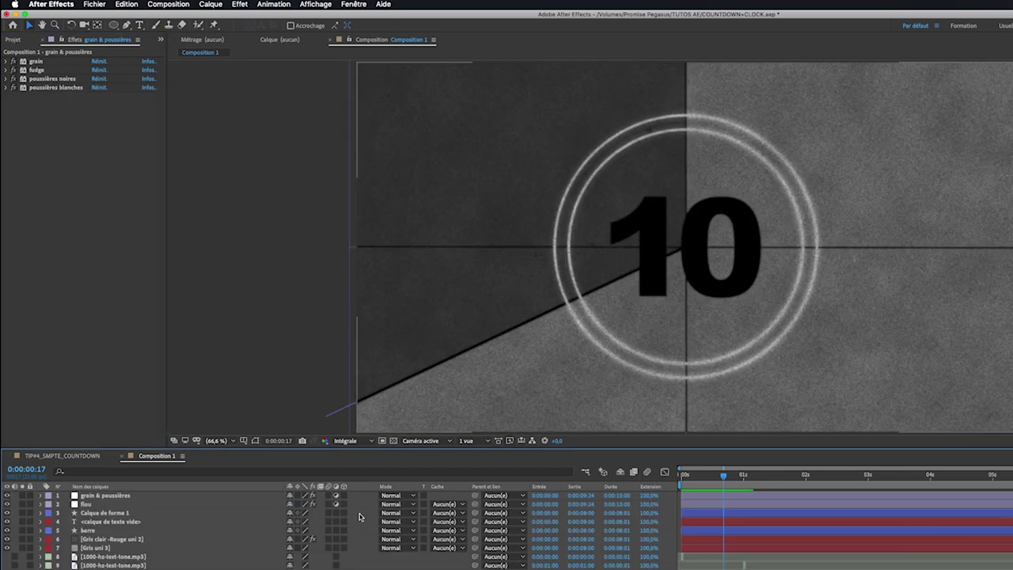
key("comma")
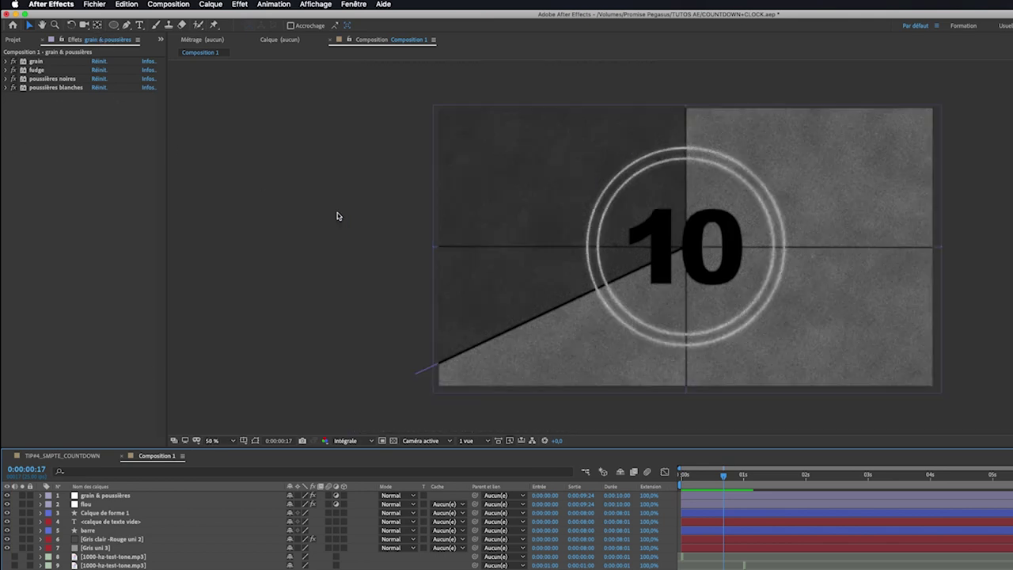
key("comma")
key("comma")
key("comma")
key("comma")
key("comma")
key("comma")
left_click(126, 25)
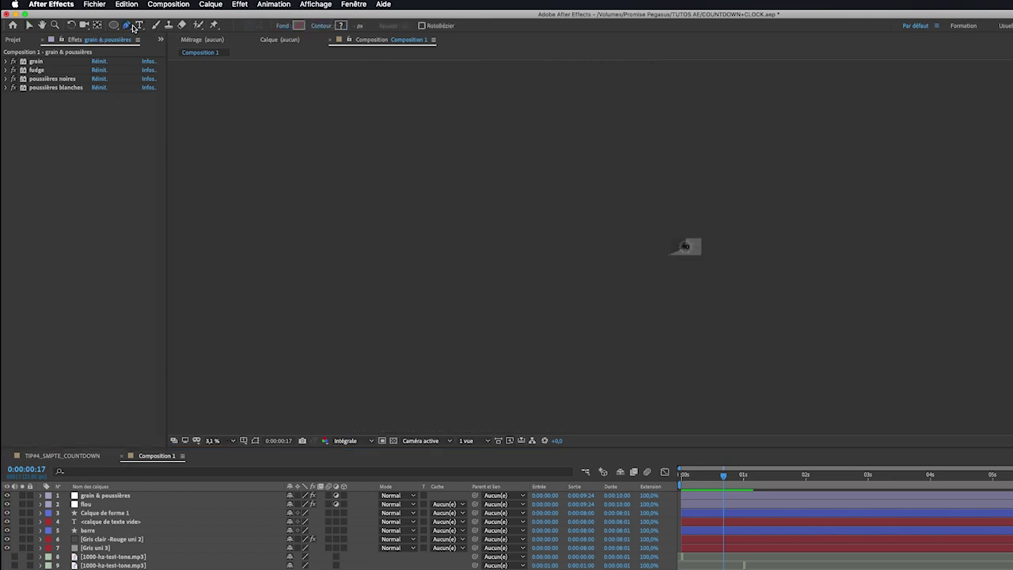
- Draw a vertical line with the Pen tool and separate its Position dimensions
left_click(688, 121)
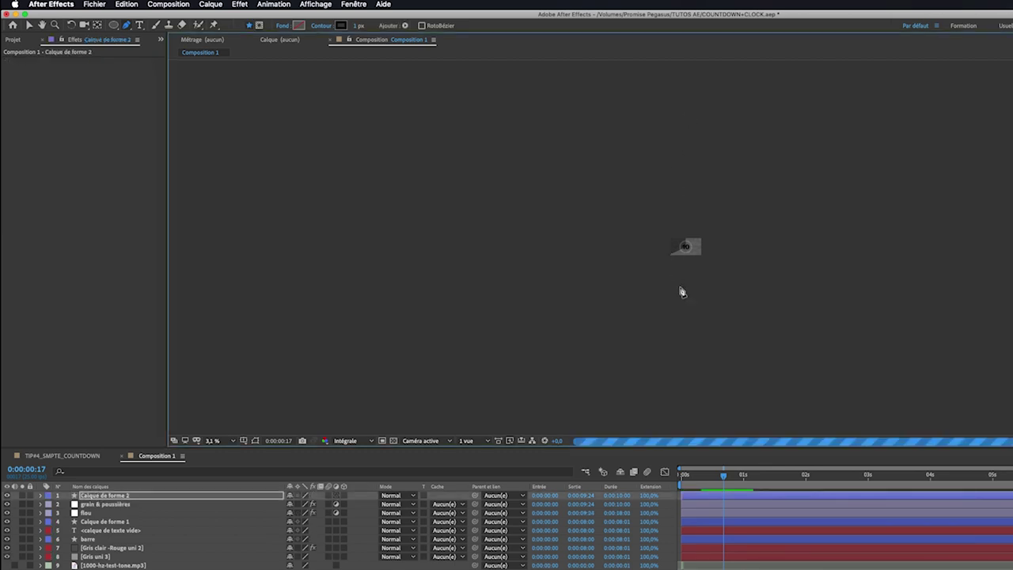
left_click(685, 365)
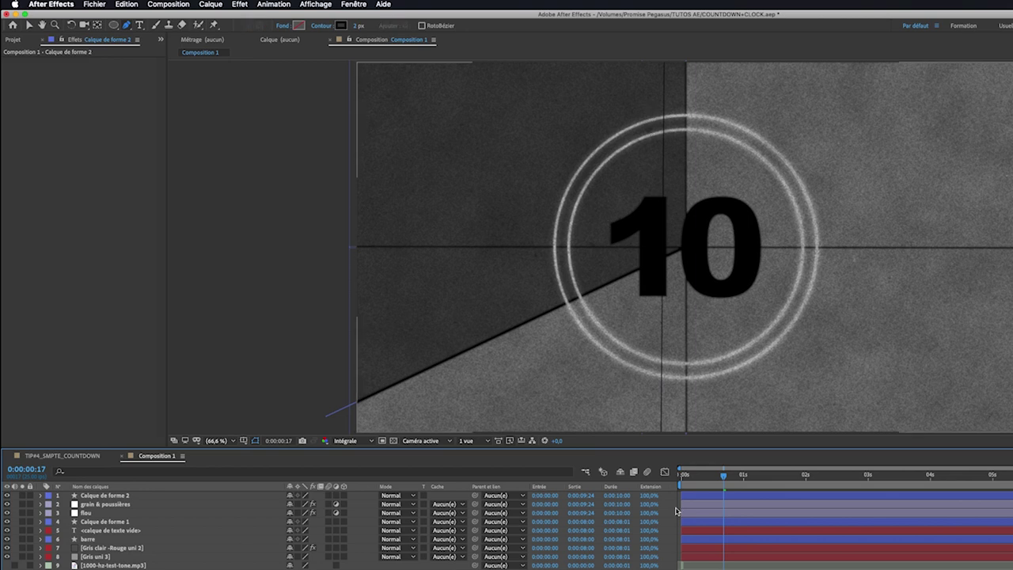
left_click(87, 494)
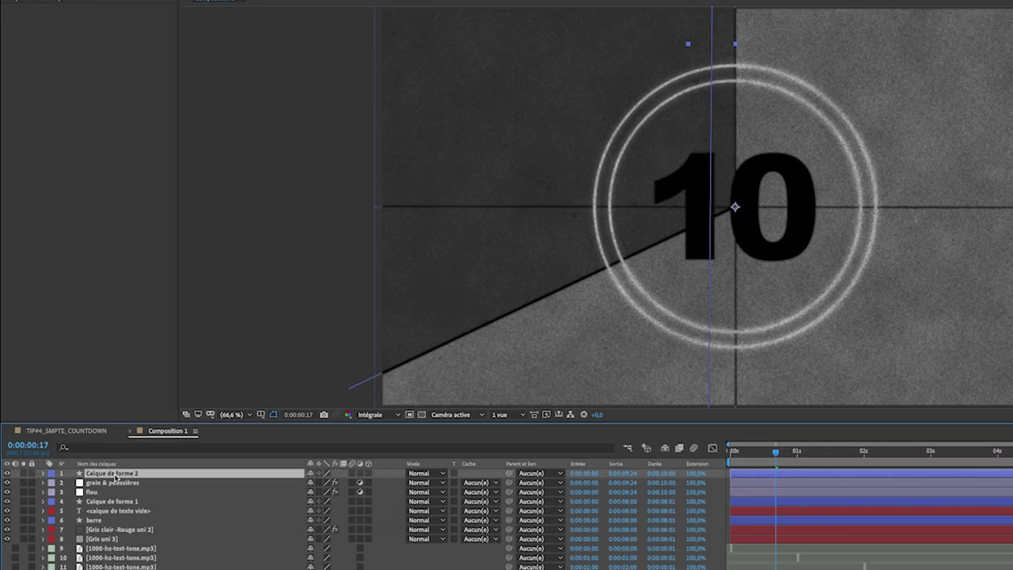
key("p")
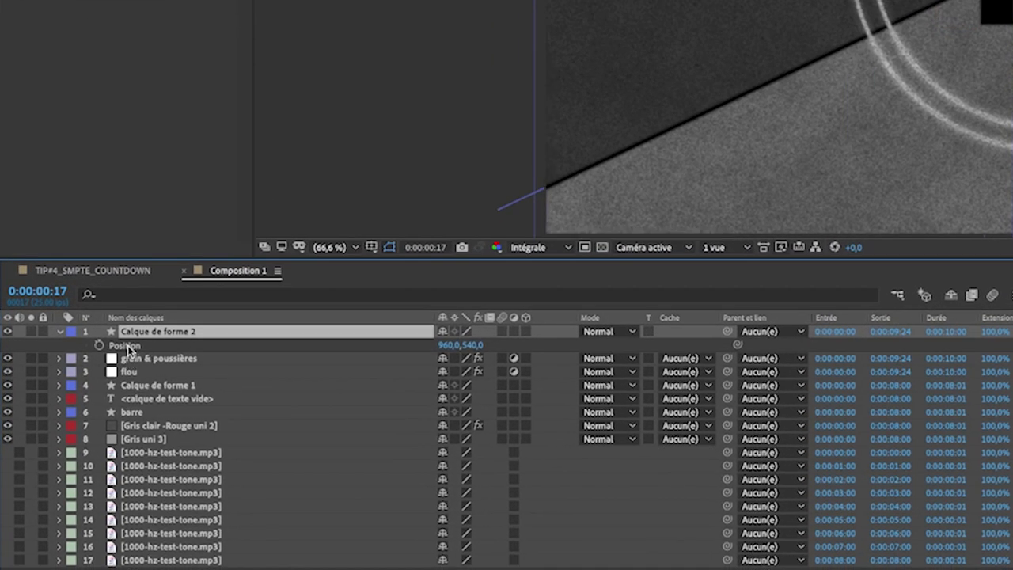
right_click(127, 350)
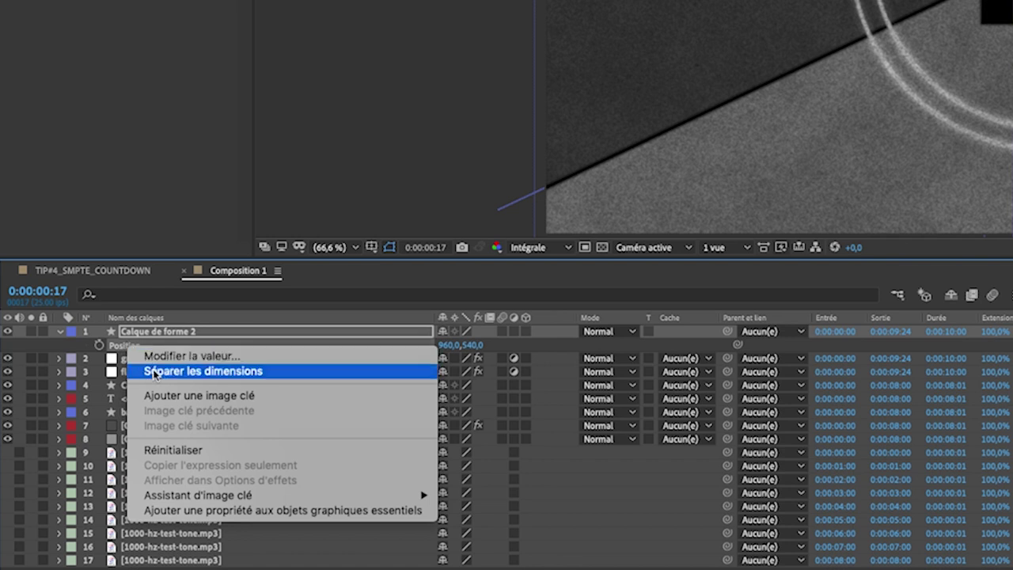
key("Escape")
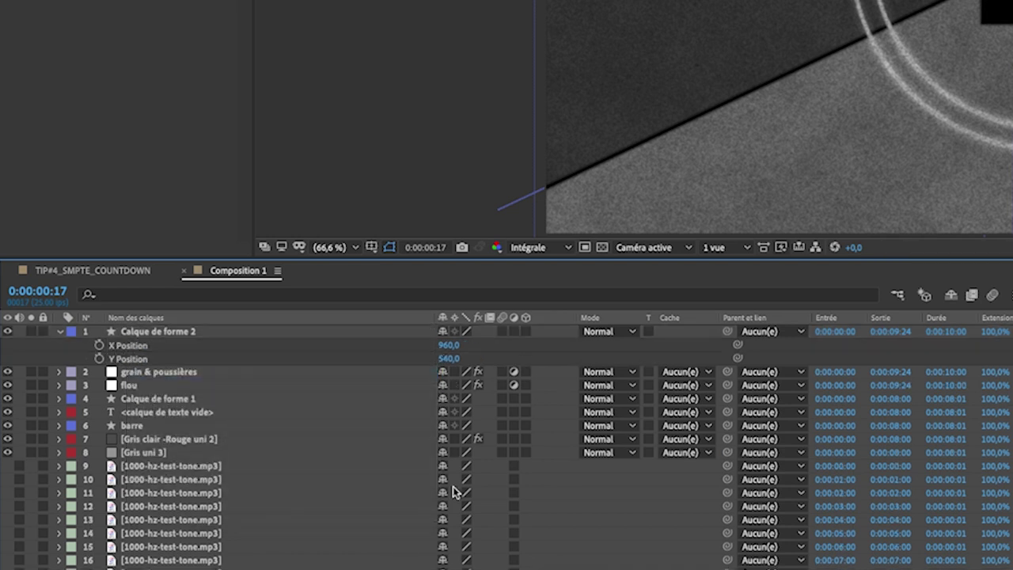
- Move the line up above the frame at the start of the timeline
left_click_drag(448, 361, 577, 109)
scroll(593, 84, "down", 5)
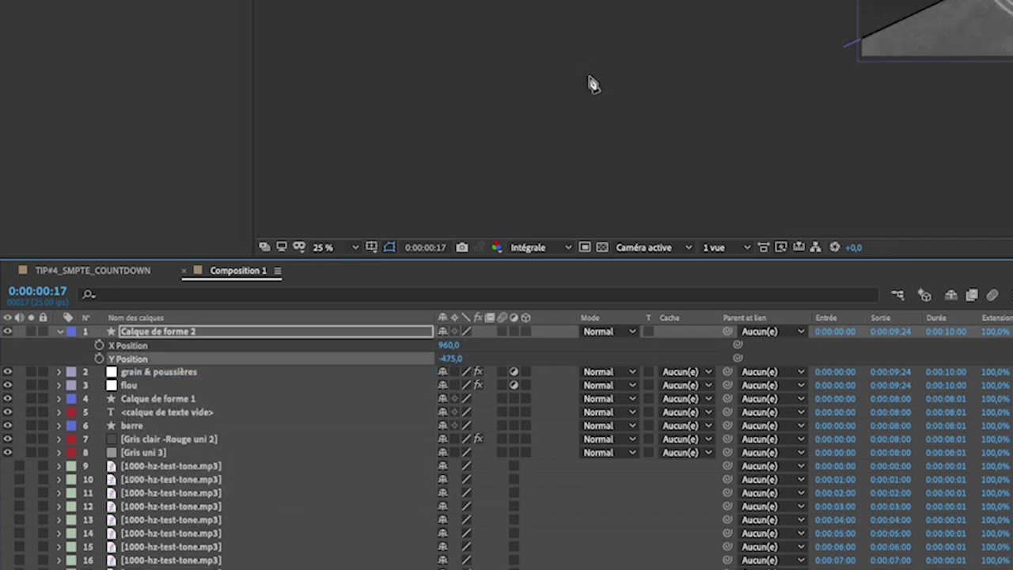
key("v")
key("Home")
left_click_drag(658, 230, 659, 172)
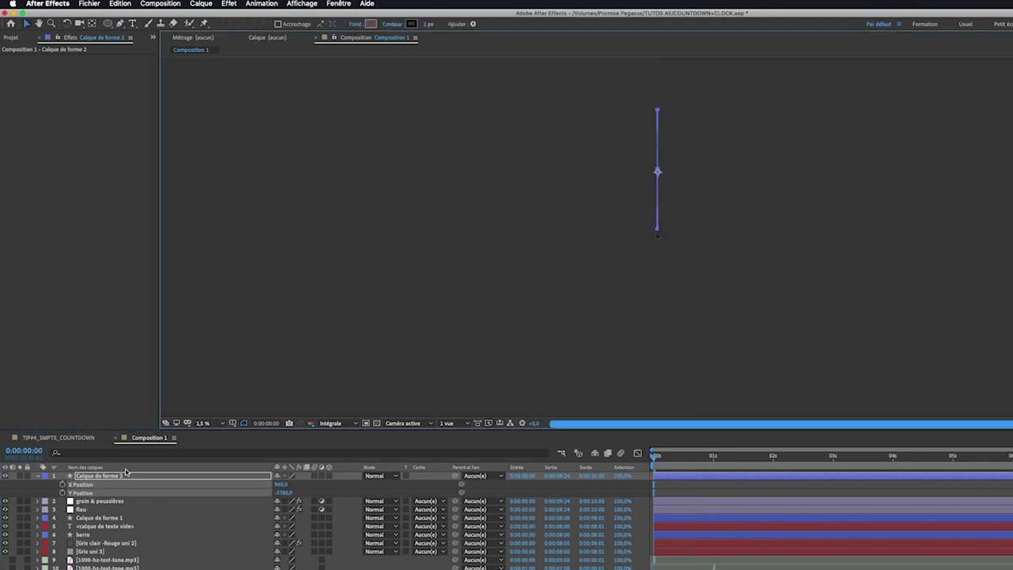
- Keyframe Y Position from above the frame at 0 s to below it at 5 s, and preview
left_click(61, 494)
left_click(62, 493)
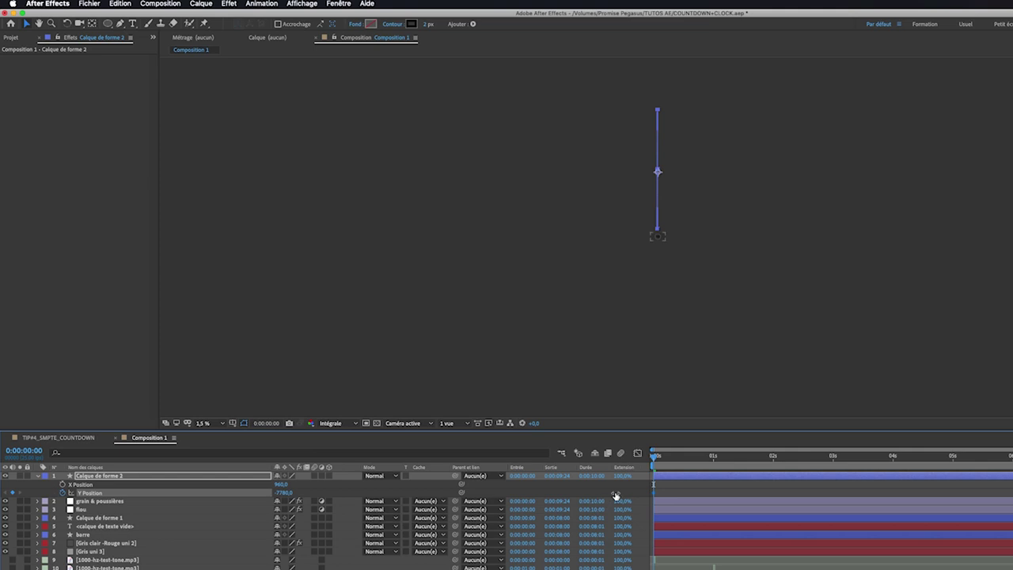
left_click_drag(671, 463, 954, 477)
mouse_move(662, 168)
left_mouse_down()
mouse_move(655, 321)
mouse_move(657, 309)
left_mouse_up()
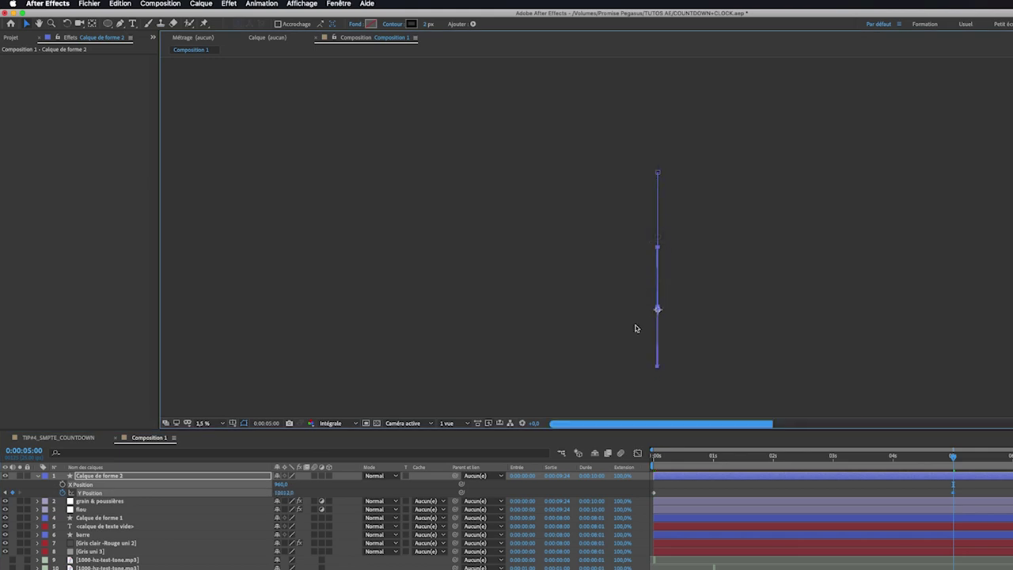
left_click(209, 425)
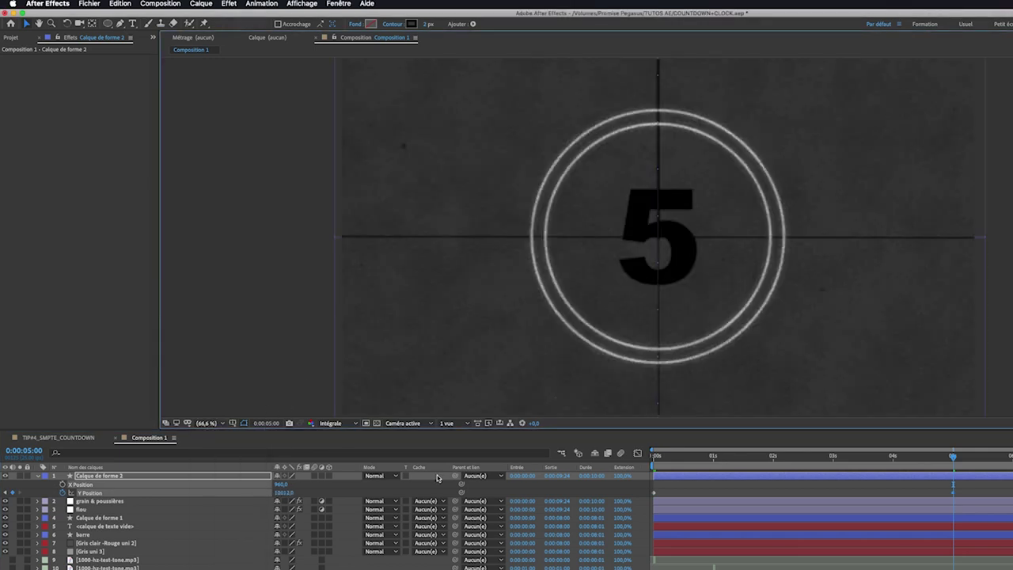
left_click(663, 462)
key("space")
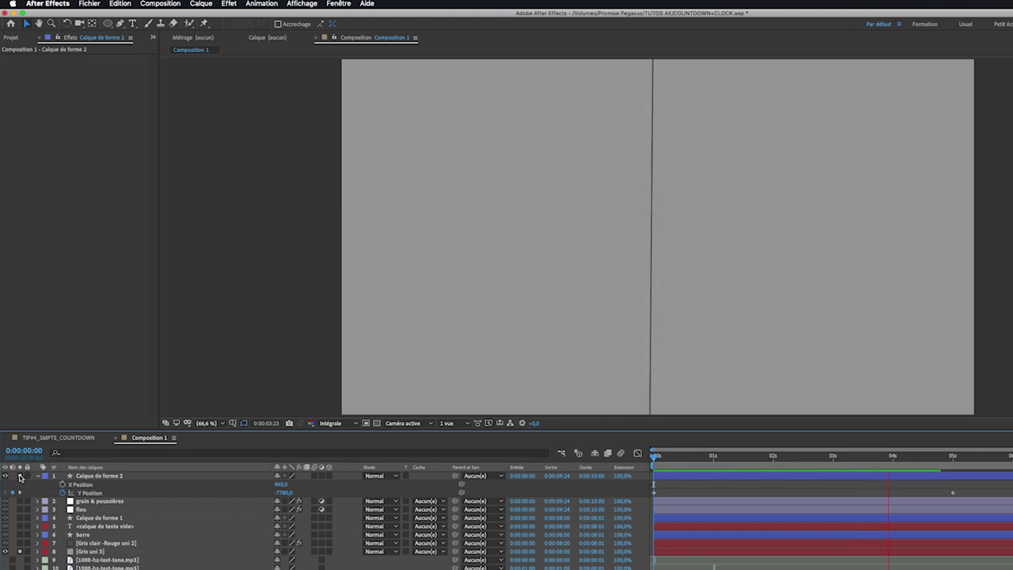
left_click(228, 3)
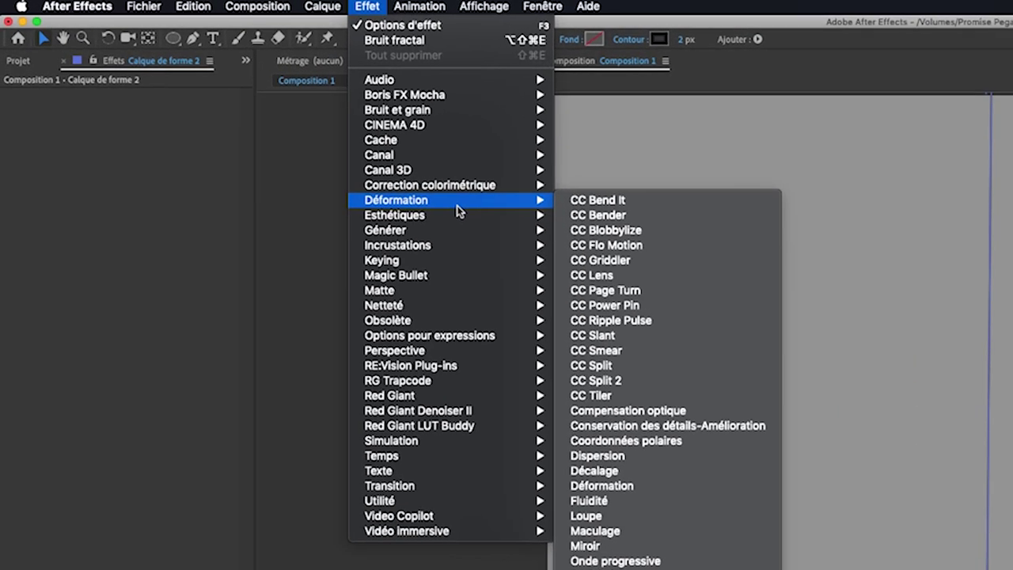
- Apply the Contours bruts effect to the line and set its Bordure to 1
mouse_move(316, 133)
left_click(369, 247)
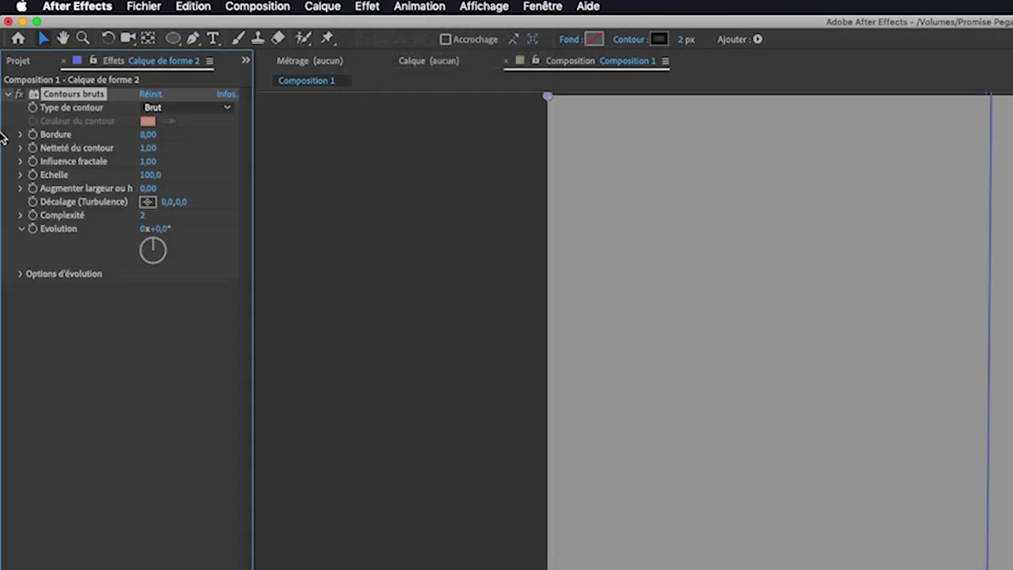
left_click(147, 135)
type("1")
key("Return")
left_click(607, 385)
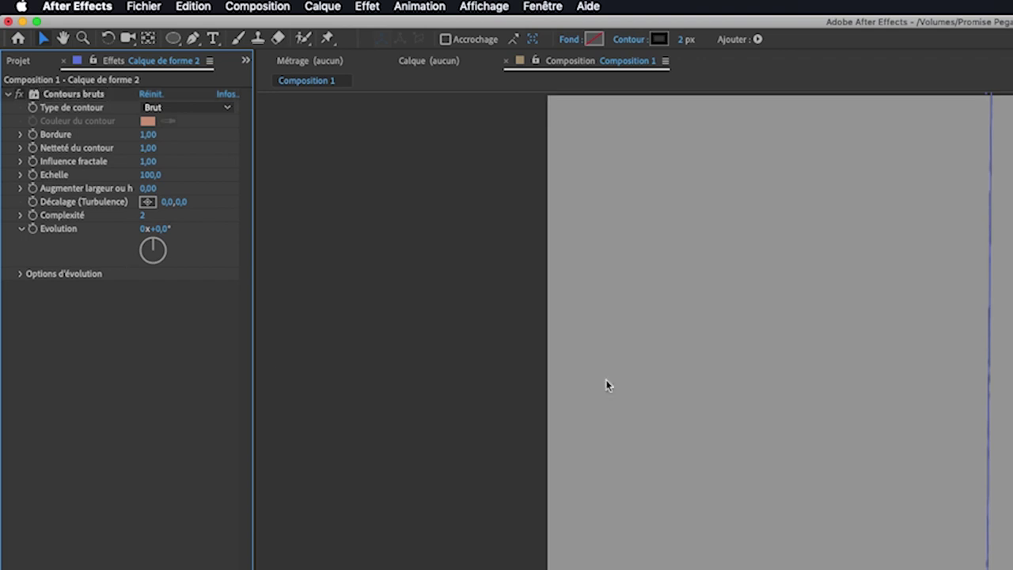
left_click(954, 274)
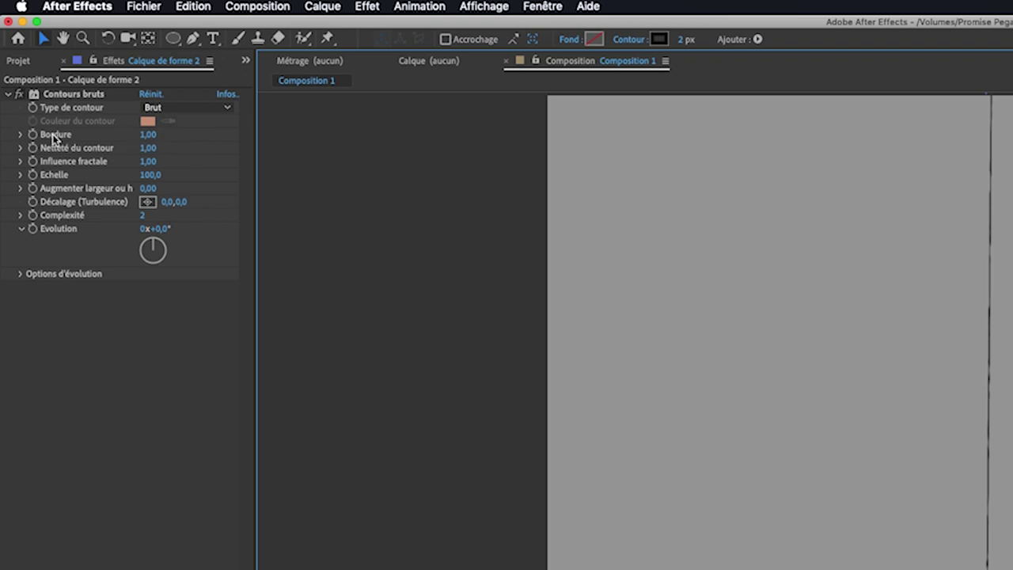
- Try Bordure values of 0,50 and 2,00, then settle on 1,50
left_click(146, 136)
type("0,5")
key("Return")
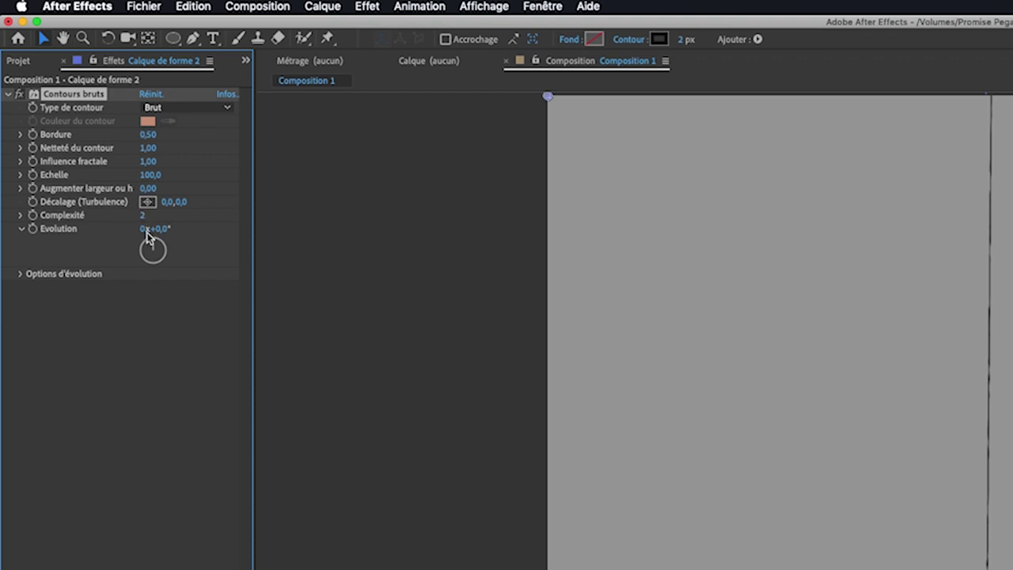
left_click(146, 134)
type("2")
key("Return")
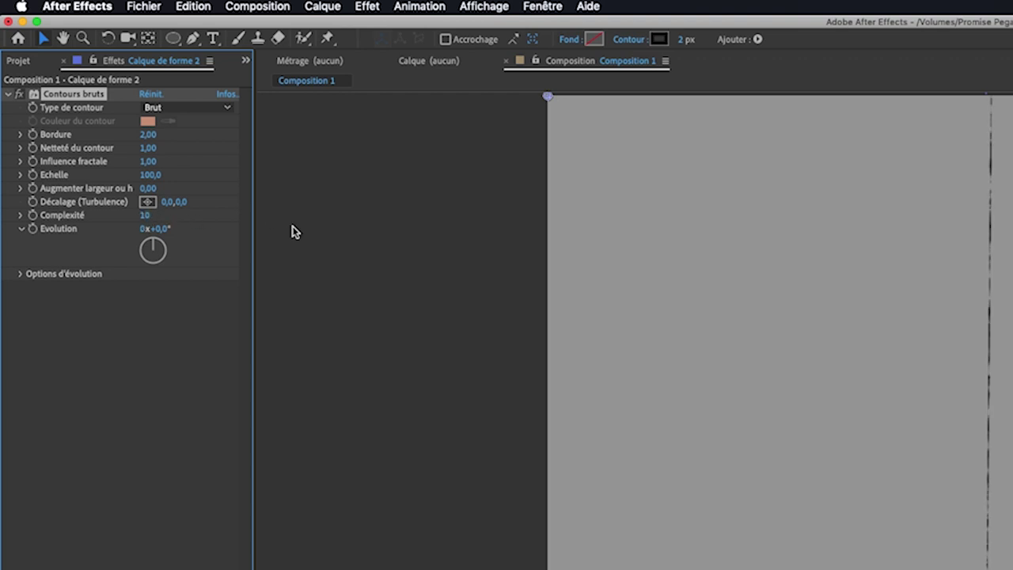
left_click(131, 385)
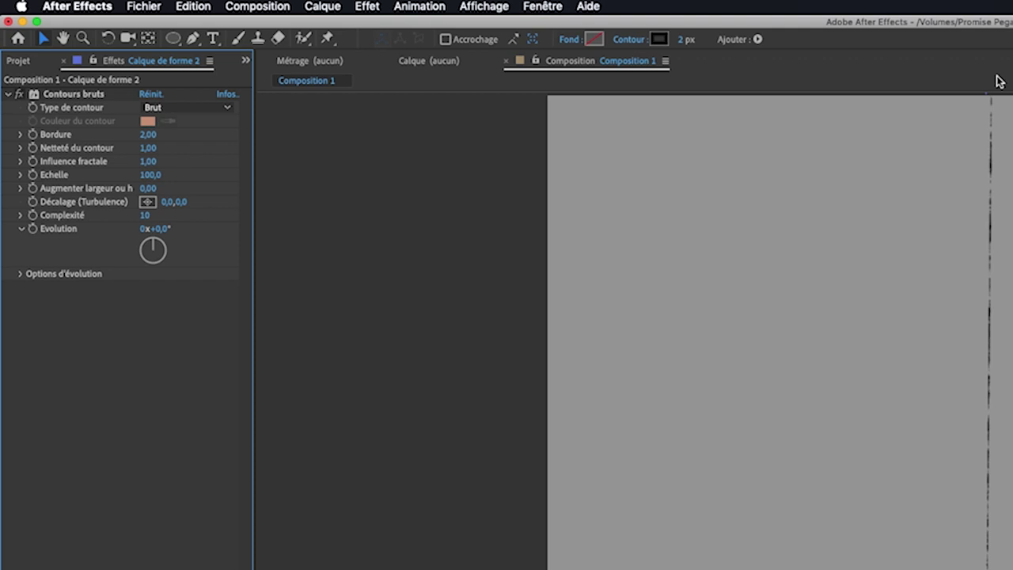
left_click(148, 134)
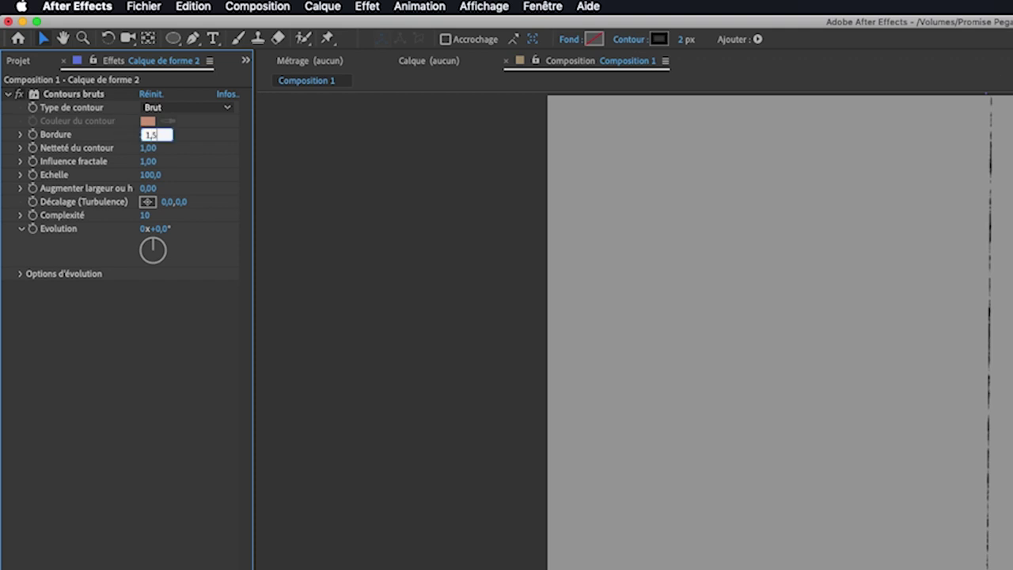
key("Return")
left_click(146, 319)
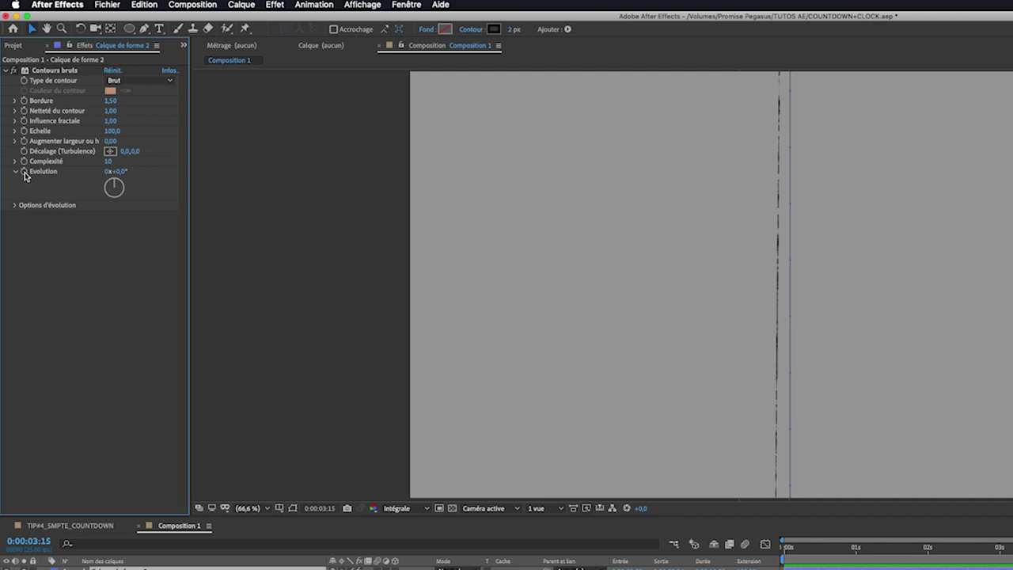
- Drive the Contours bruts Evolution with a time*2500 expression and preview it
left_click(25, 172, "alt")
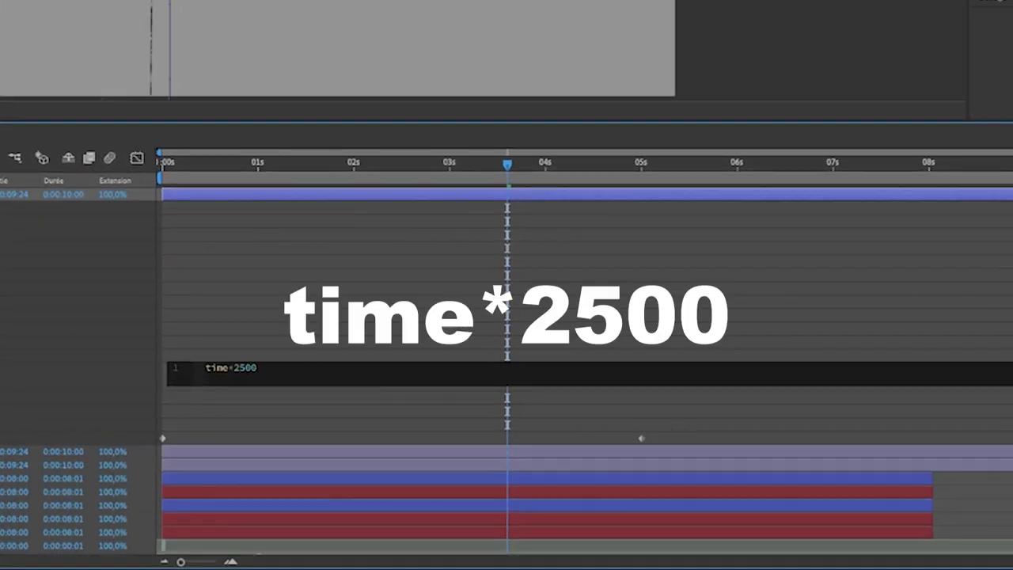
key("KP_Enter")
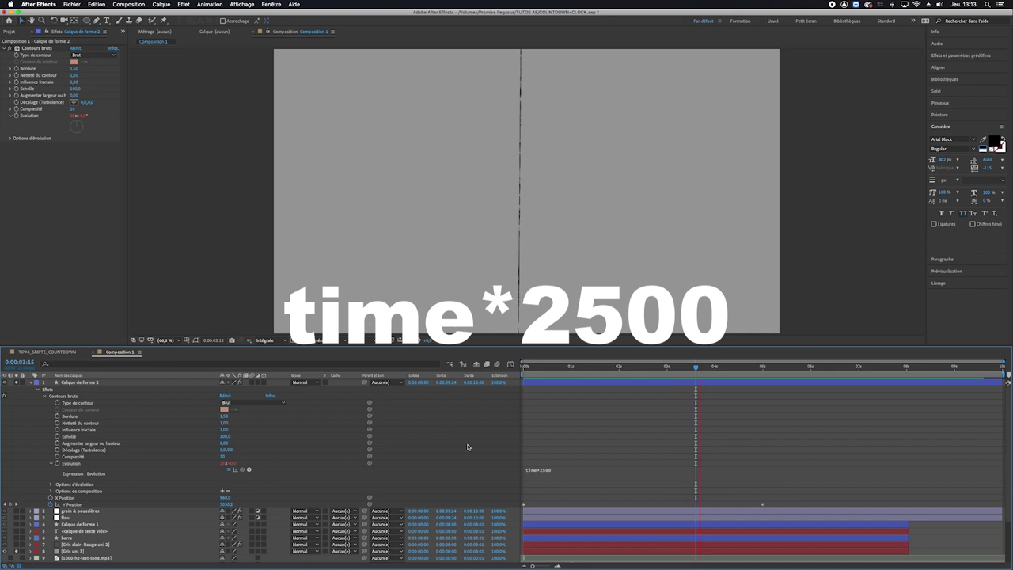
key("space")
- Trim Calque de forme 2's out point to about 0:00:04:11 and show its position properties
left_click_drag(526, 370, 539, 372)
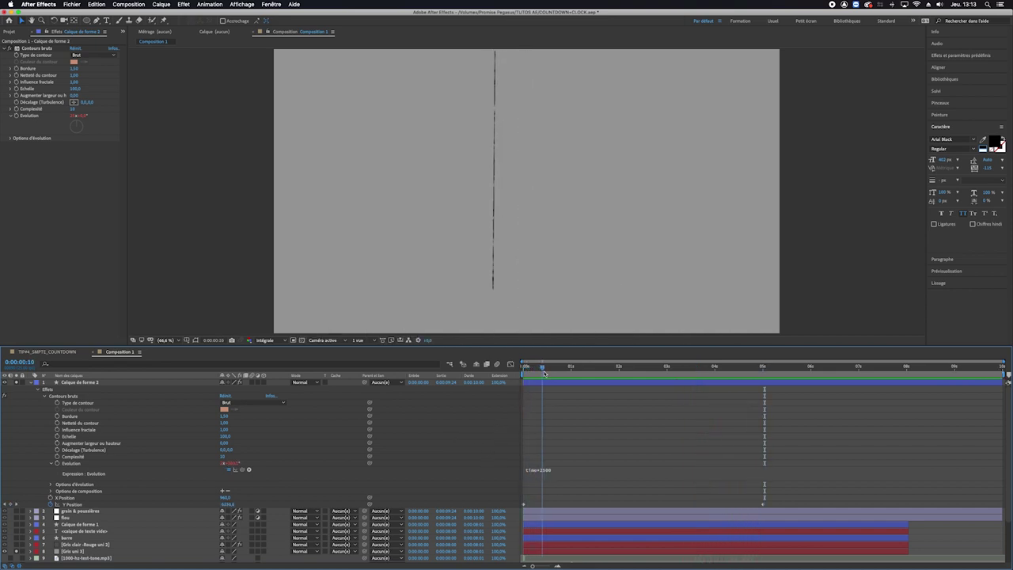
mouse_move(539, 372)
left_mouse_down()
mouse_move(547, 384)
mouse_move(745, 365)
mouse_move(736, 366)
left_mouse_up()
left_click(525, 384)
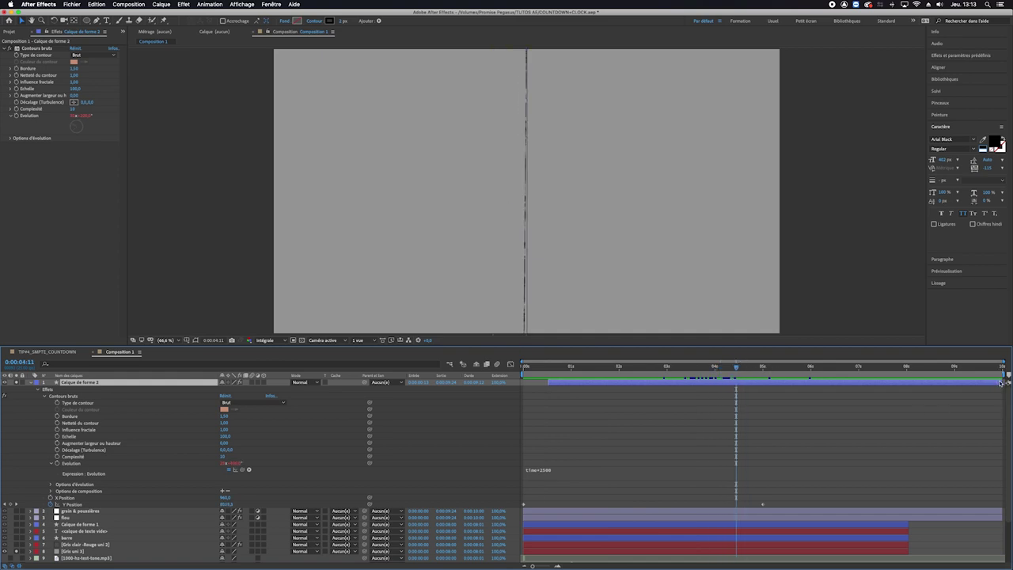
key("alt+]")
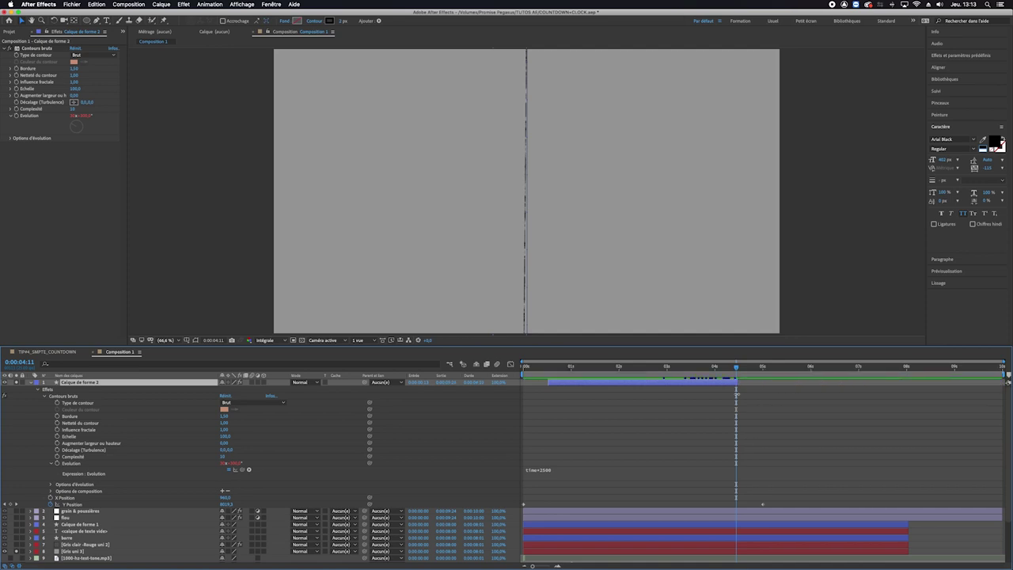
key("u")
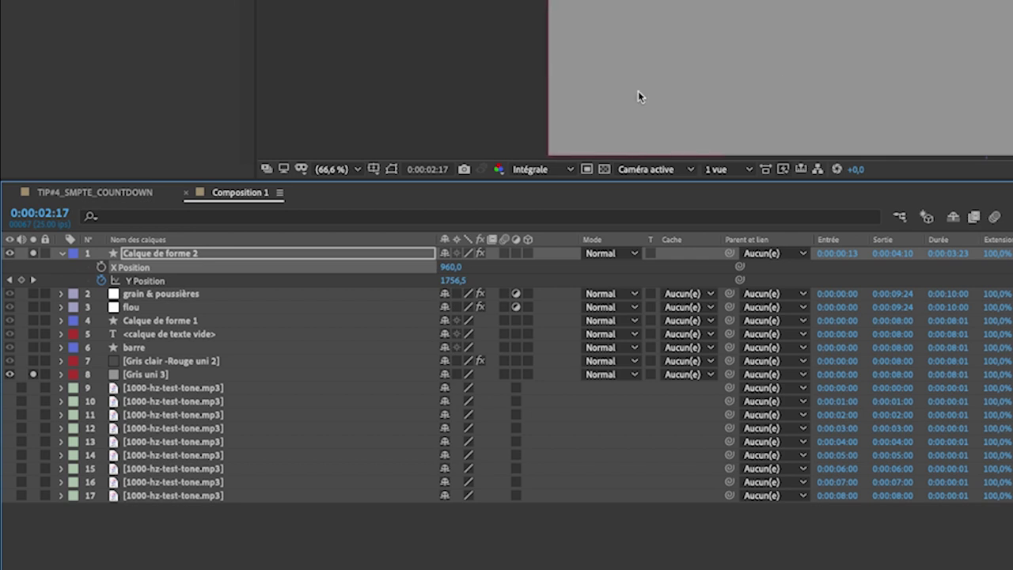
- Drive the scratch's X Position with wiggle(.5,3000) after trying 2000, then duplicate Calque de forme 2
left_click(103, 268, "alt")
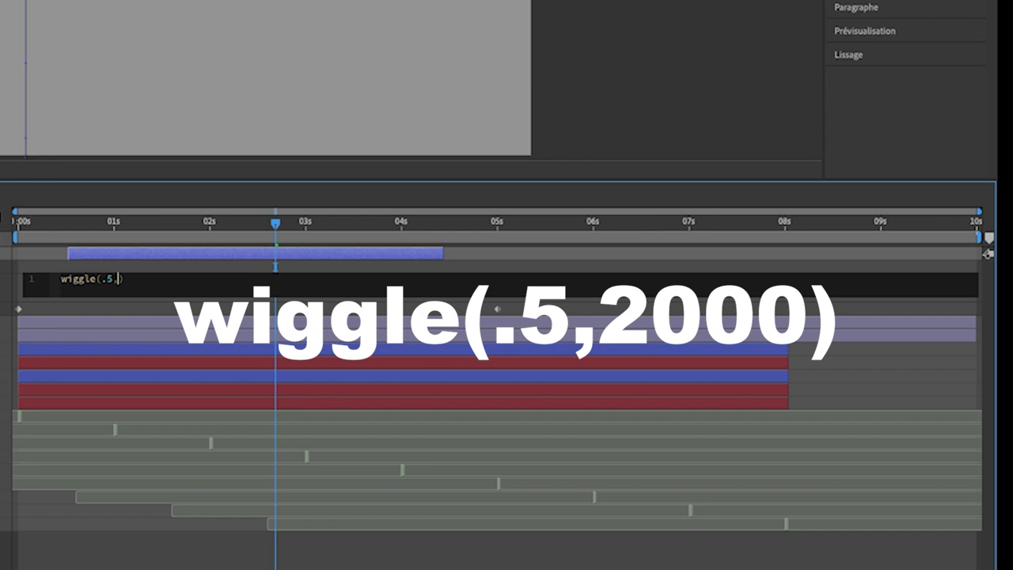
type("000")
key("KP_Enter")
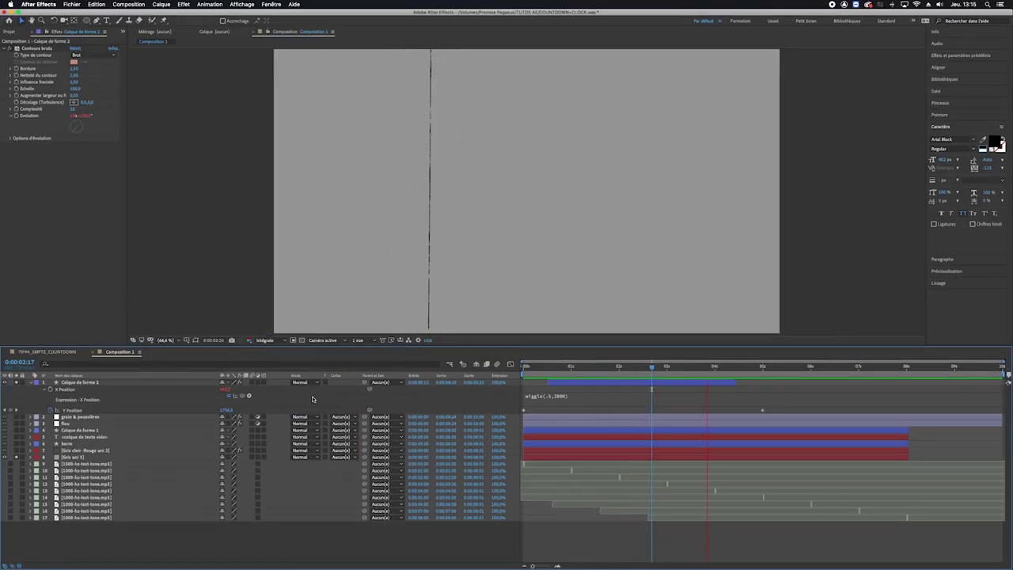
key("space")
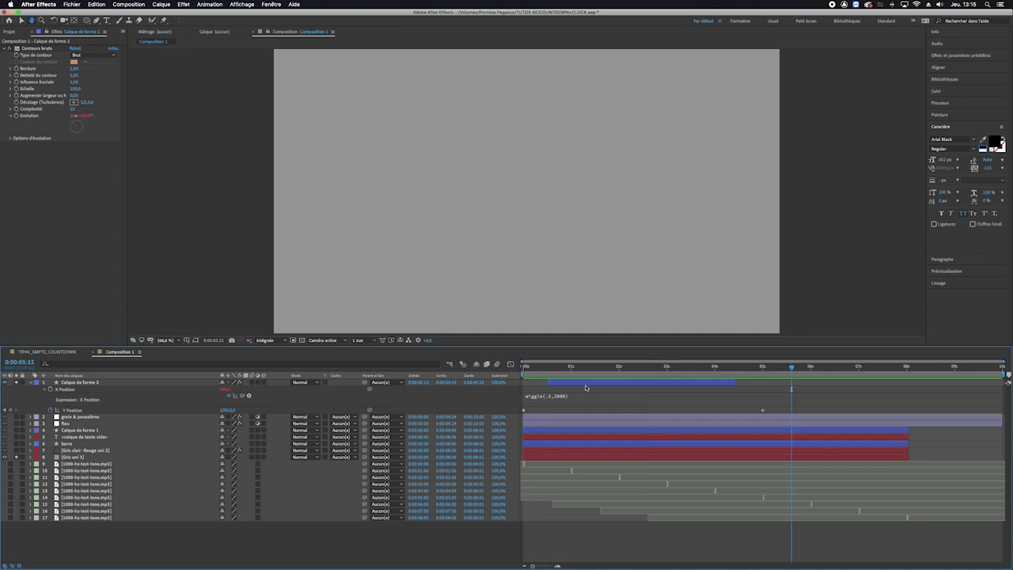
left_click(563, 398)
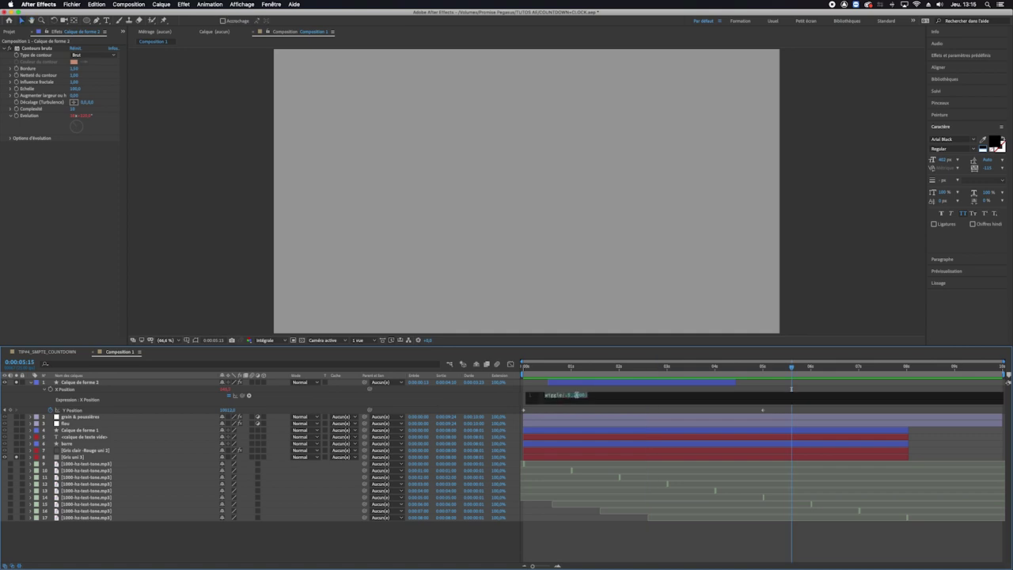
type("3")
left_click(476, 401)
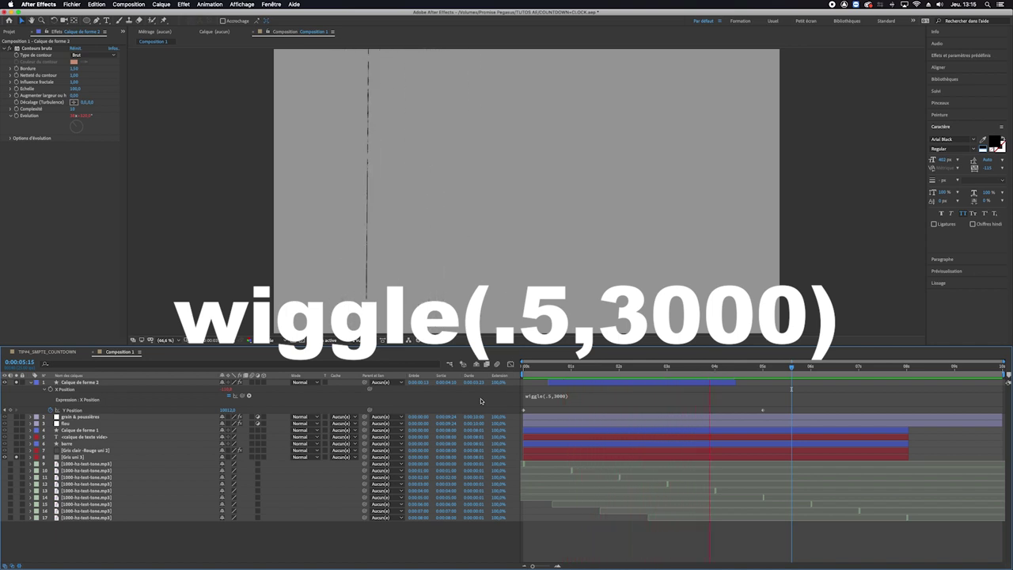
key("space")
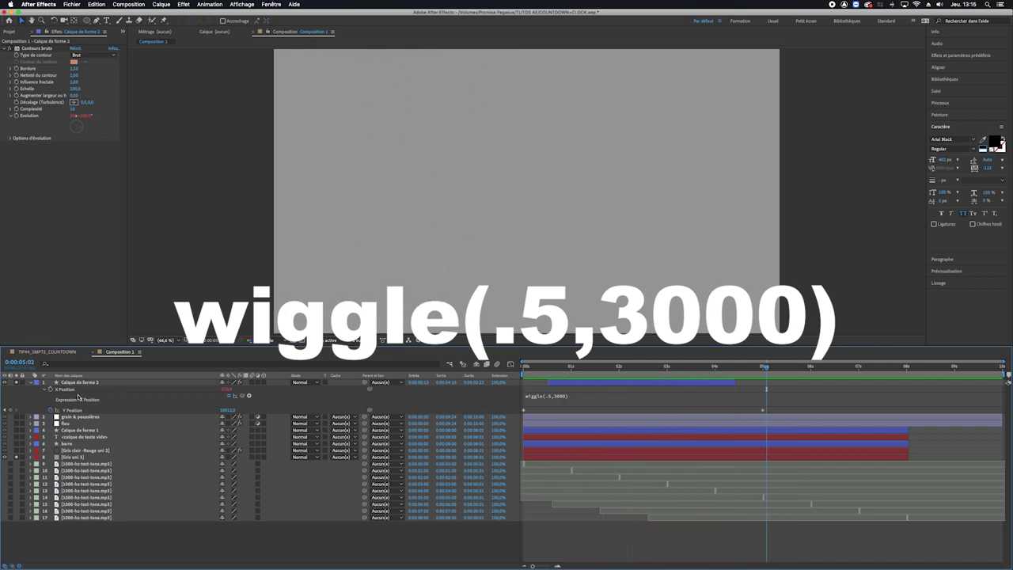
left_click(79, 383)
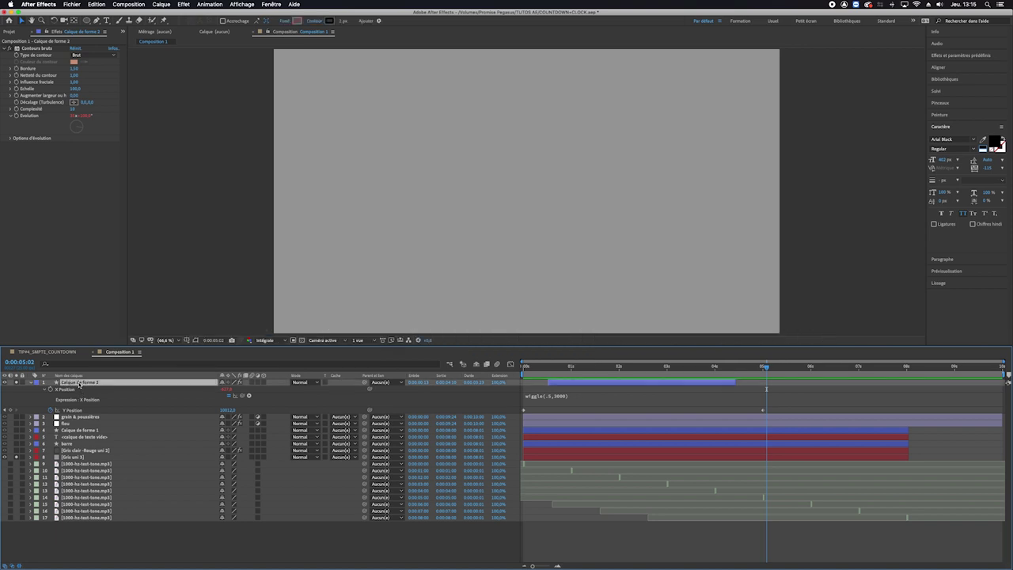
key("super+d")
- Duplicate the scratch layer further and stagger the copies later along the timeline
key("super+d")
mouse_move(552, 383)
left_mouse_down()
mouse_move(870, 386)
mouse_move(615, 382)
mouse_move(704, 383)
left_mouse_up()
key("super+d")
key("super+d")
key("super+d")
key("super+d")
key("super+d")
key("super+d")
left_click_drag(672, 383, 760, 393)
- Set the stroke colour of Calque de forme 9 and 10 to white #ffffff
left_click(717, 391, "shift")
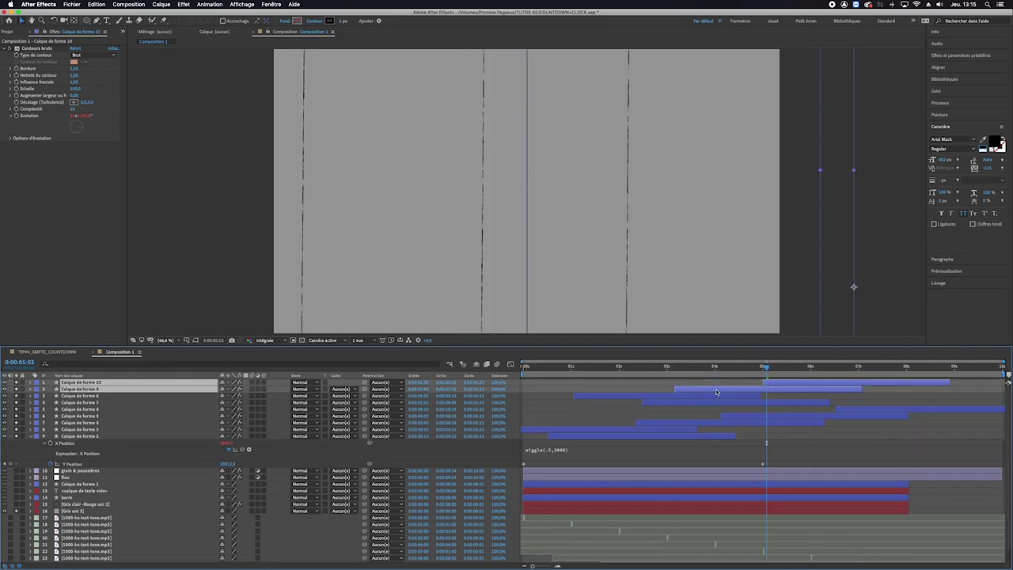
left_click(329, 21)
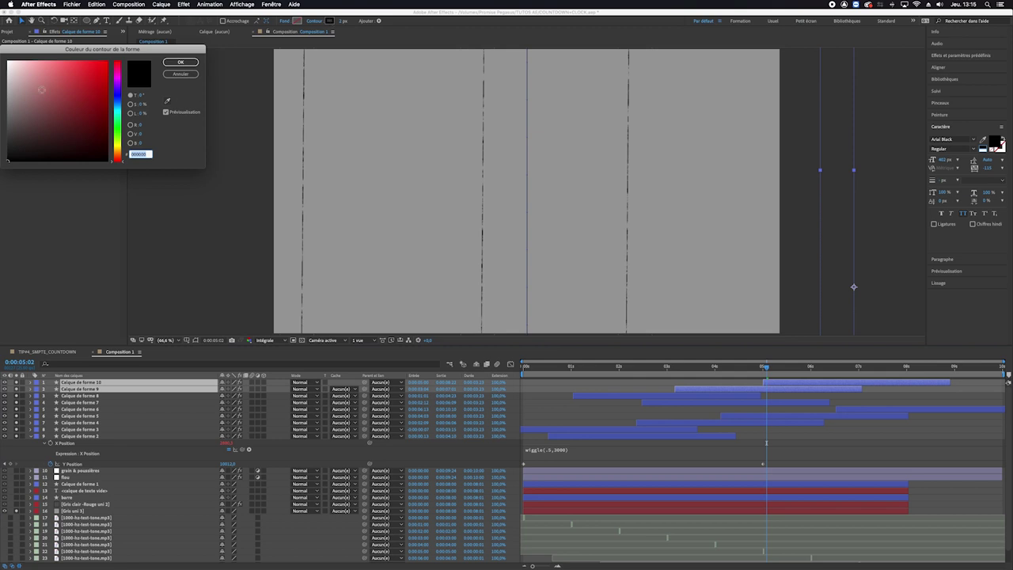
type("ffffff")
left_click(181, 62)
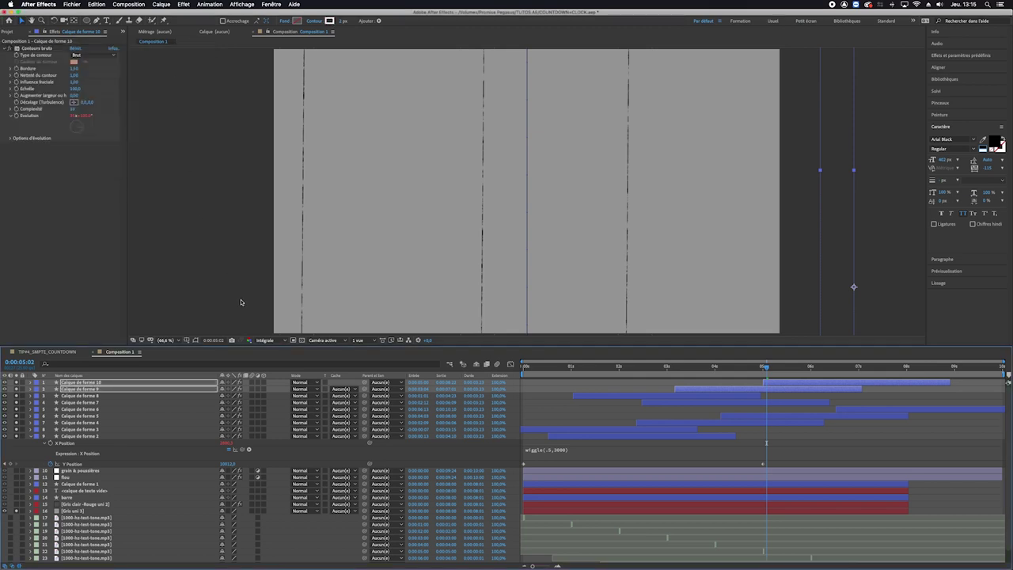
left_click(299, 462)
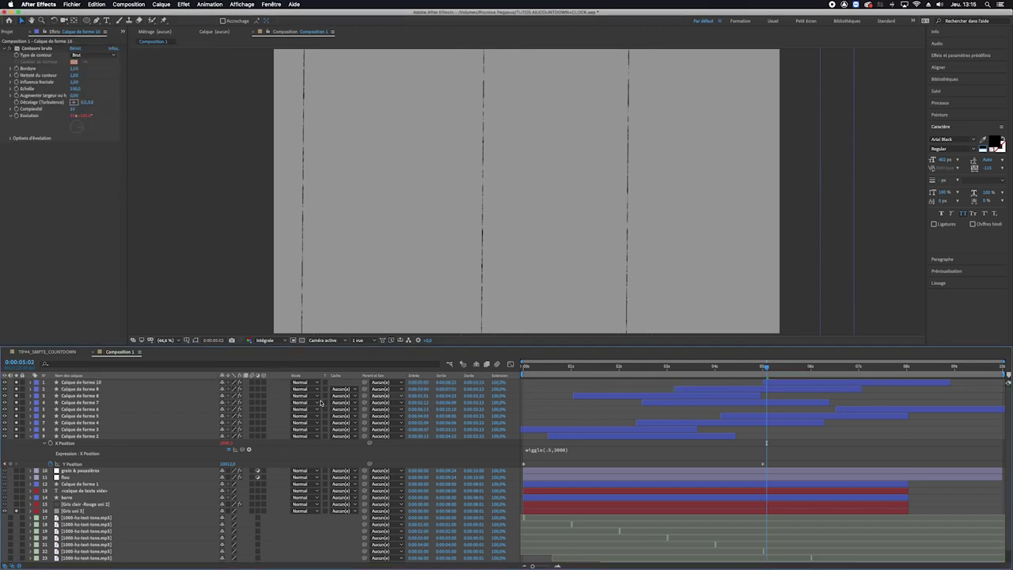
- Hide the grey solid Gris uni 3 and set Calque de forme 9 and 10 to 50% opacity
left_click(12, 510)
left_click(309, 383)
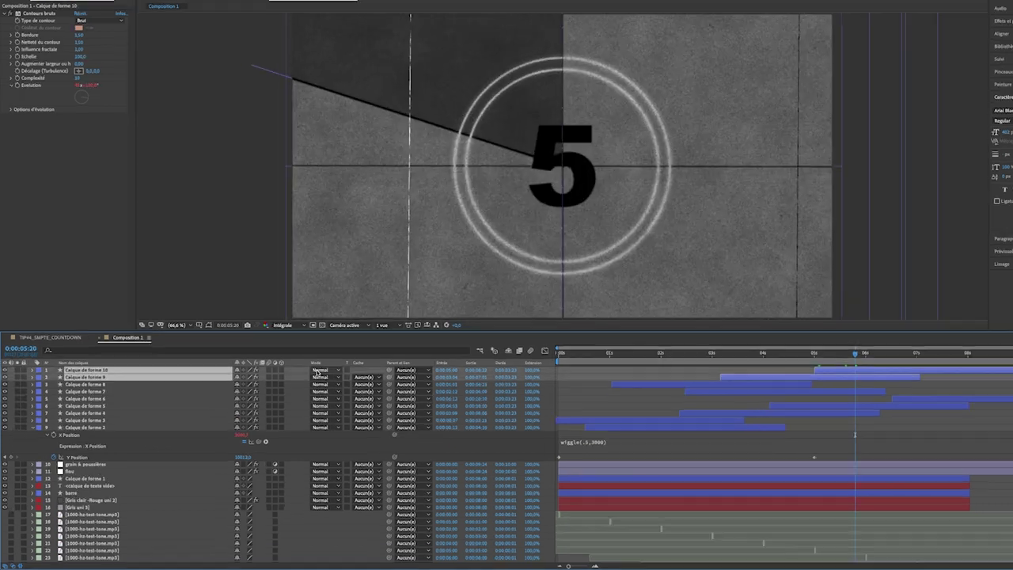
key("t")
left_click(449, 214)
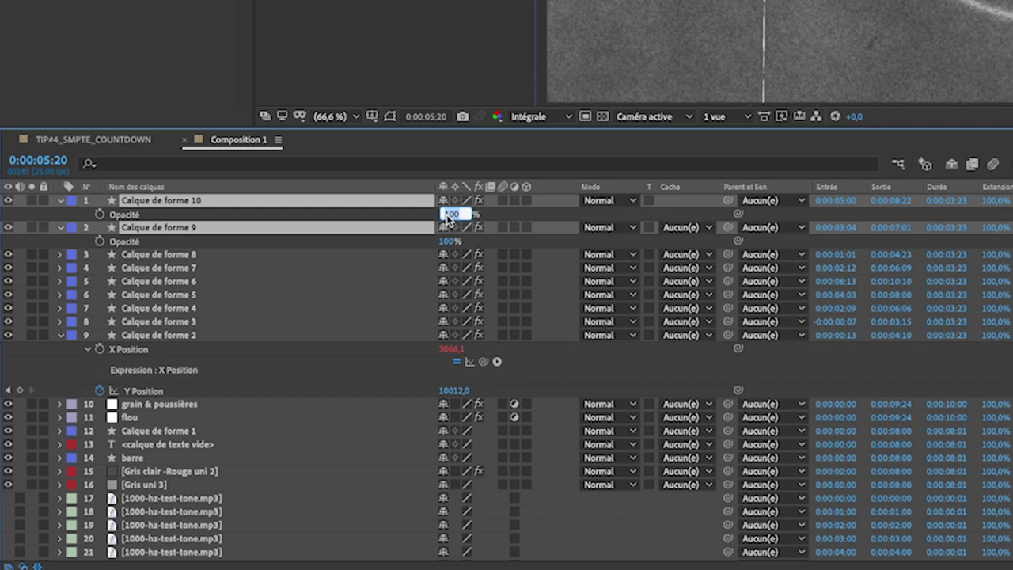
type("50")
key("Return")
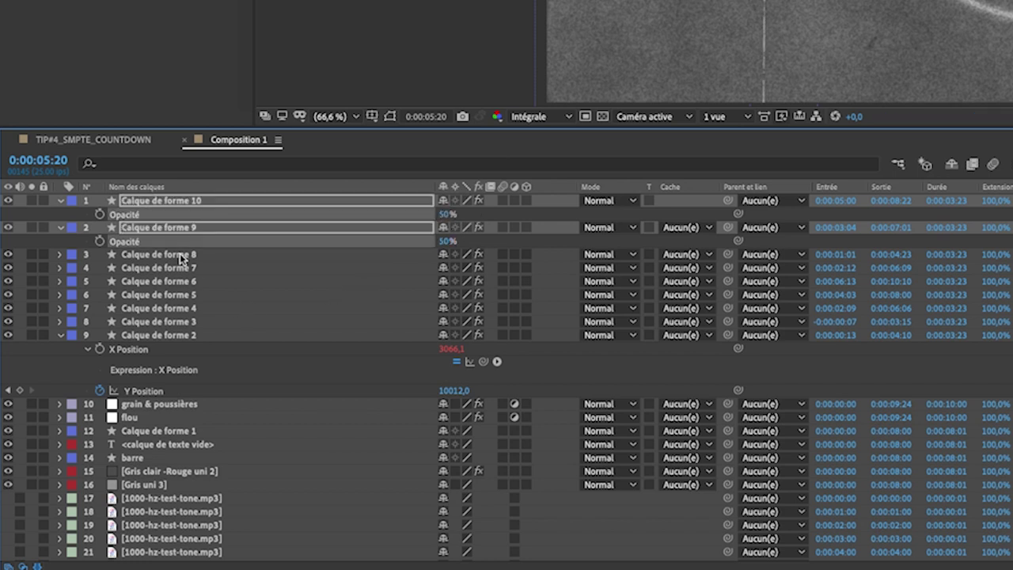
- Set Calque de forme 2 through 8 to 50% opacity
left_click(180, 254)
left_click(172, 334, "shift")
key("t")
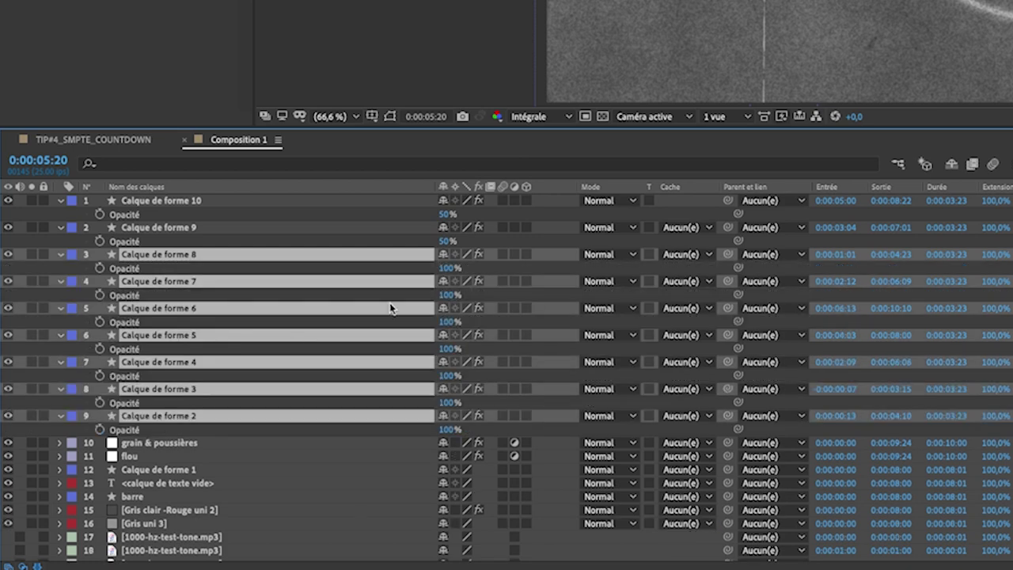
left_click(448, 267)
type("50")
key("Return")
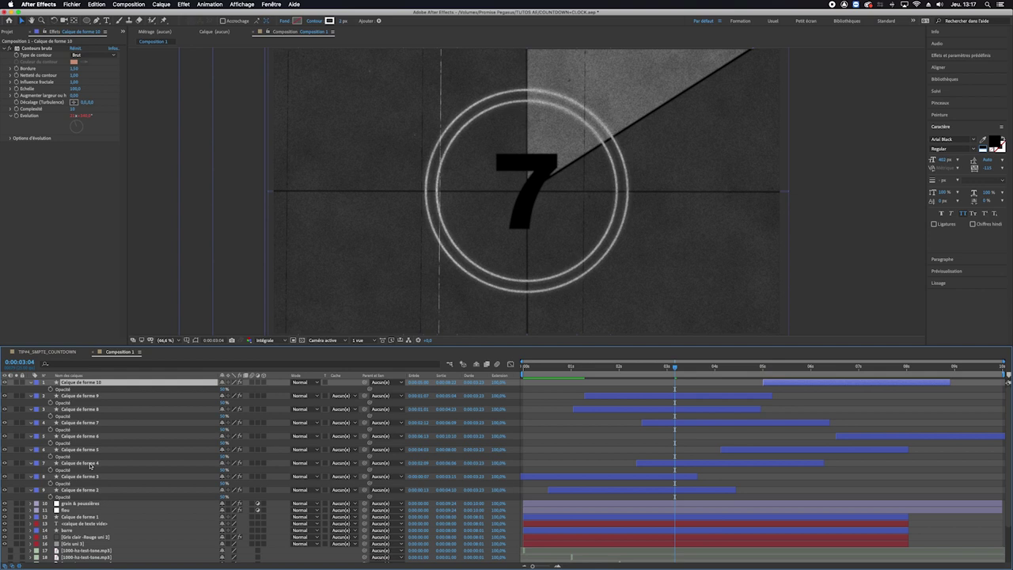
- Create a new null object layer and rename it tremblement
left_click(161, 4)
mouse_move(162, 14)
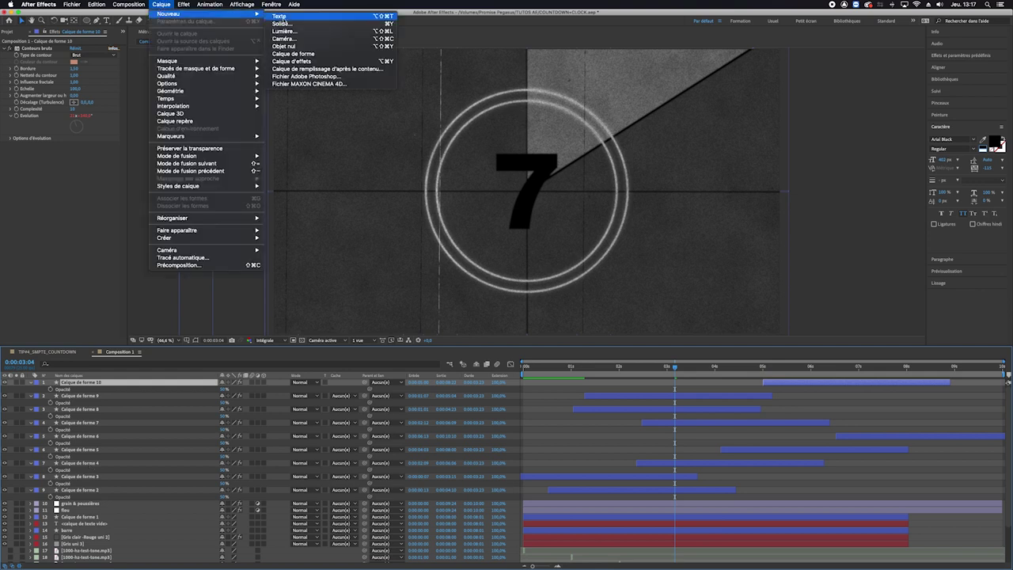
left_click(284, 46)
key("Return")
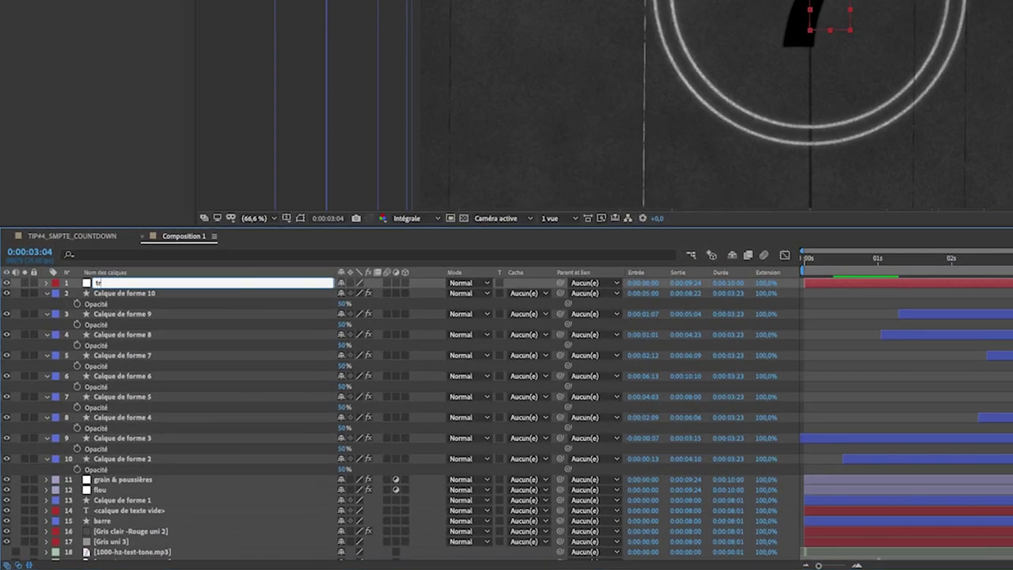
type("trem")
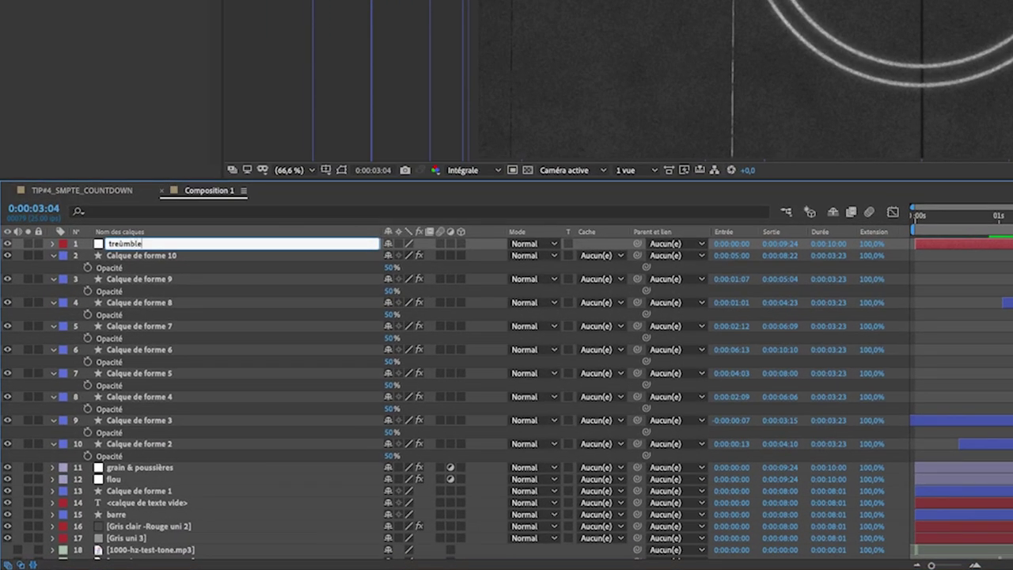
- Parent all other layers to tremblement and set its Scale to 105%
scroll(118, 443, "down", 5)
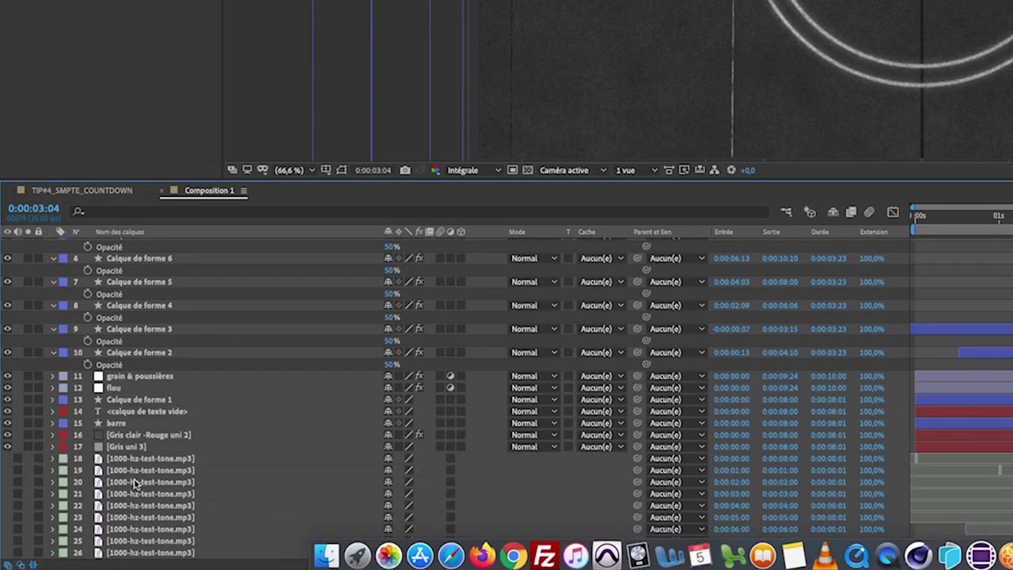
left_click(119, 451, "shift")
scroll(147, 456, "up", 5)
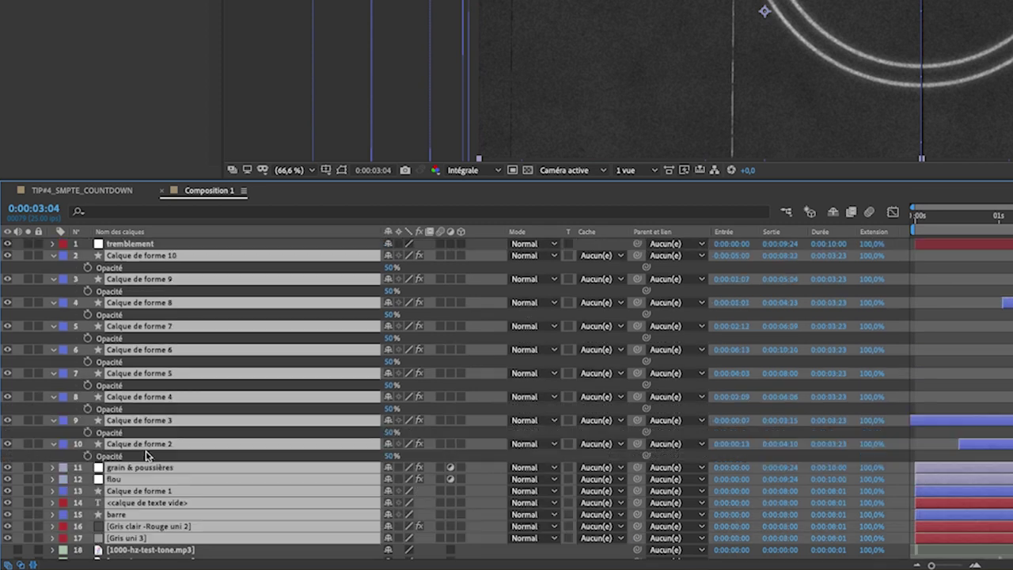
left_click_drag(637, 255, 158, 246)
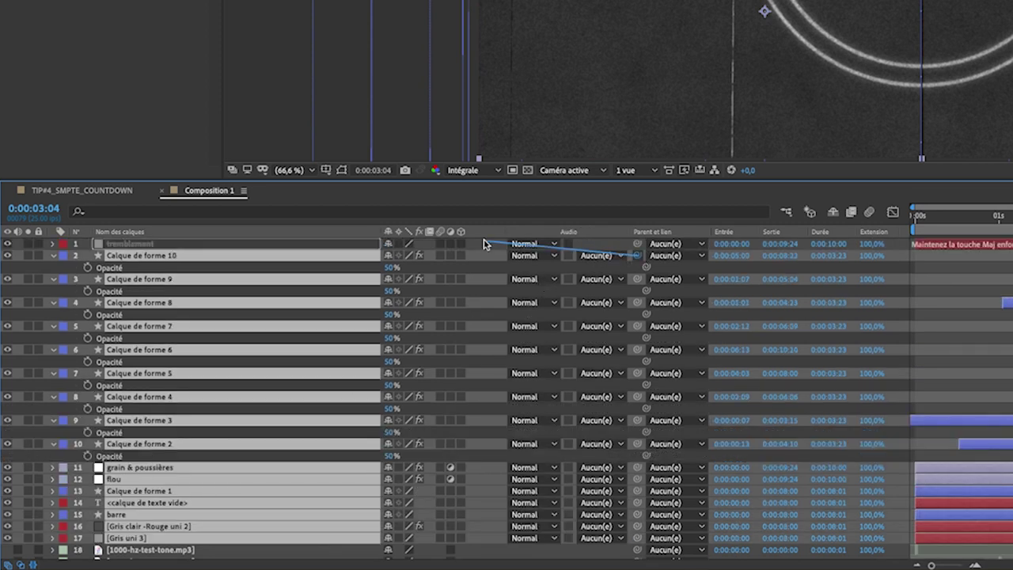
left_click(154, 245)
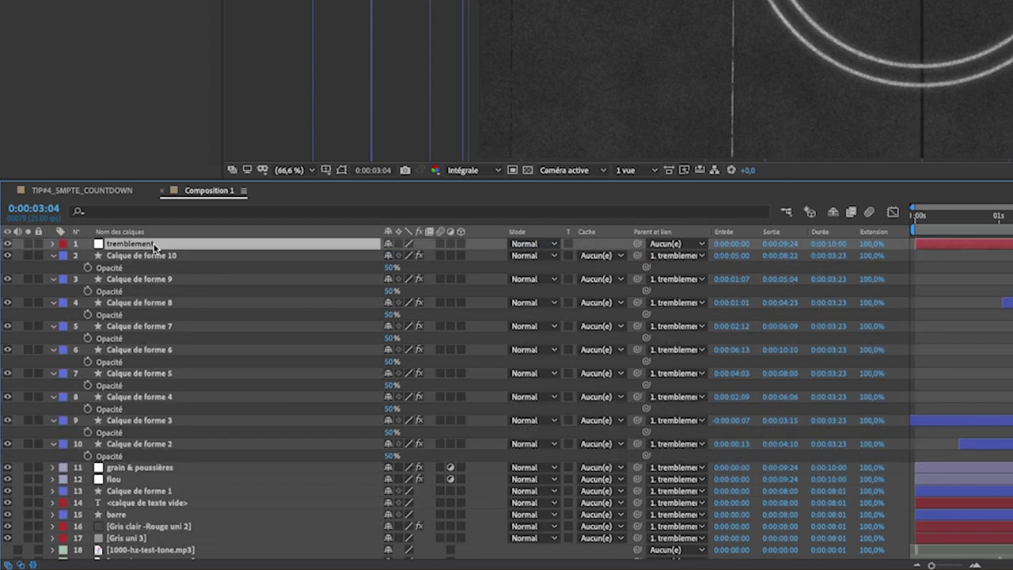
key("s")
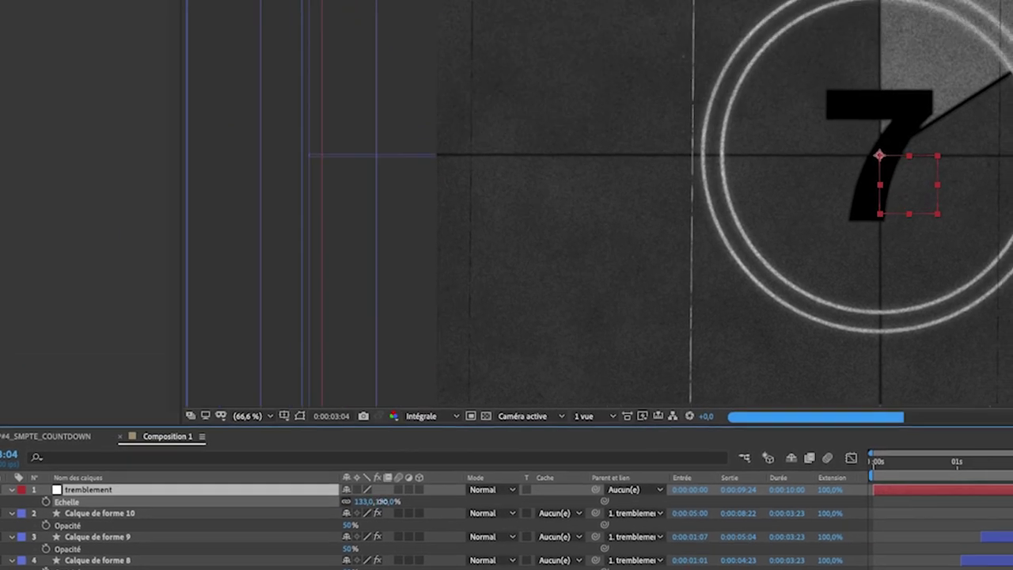
left_click_drag(380, 501, 362, 500)
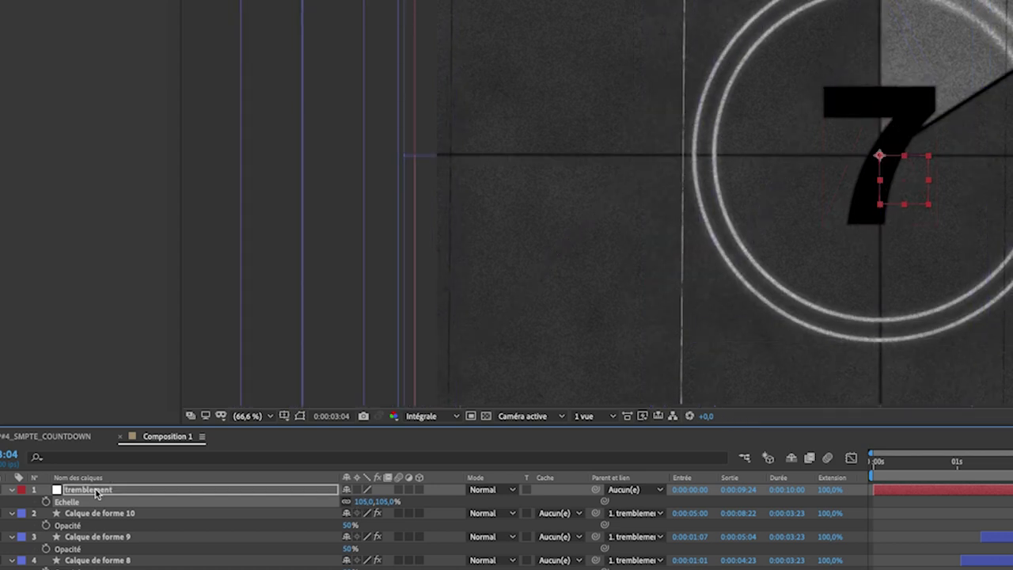
- Add a wiggle(10,4) expression to tremblement's Position and preview the shaking countdown
left_click(86, 490)
key("p")
key("End")
left_click(927, 467)
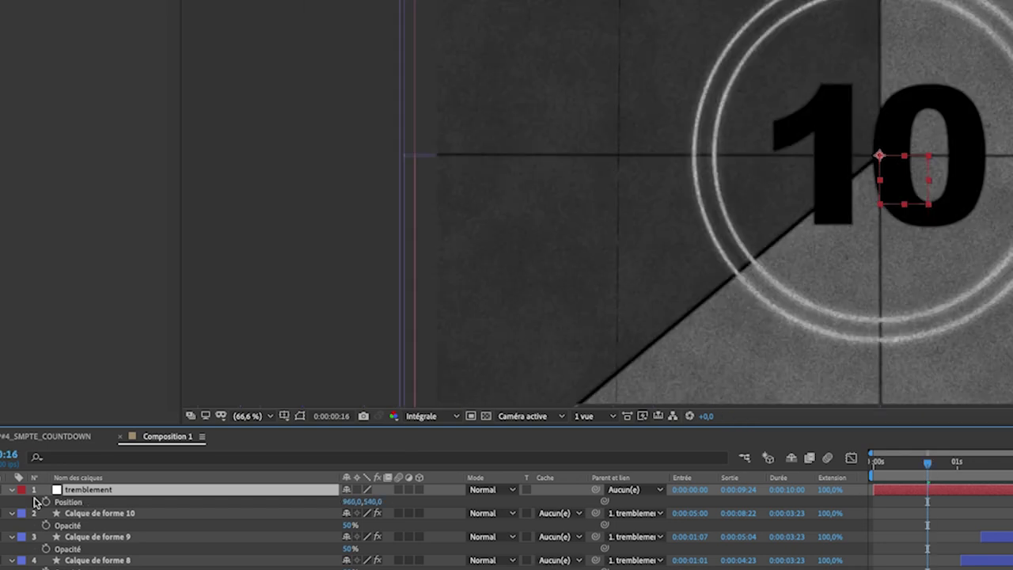
left_click(46, 502, "alt")
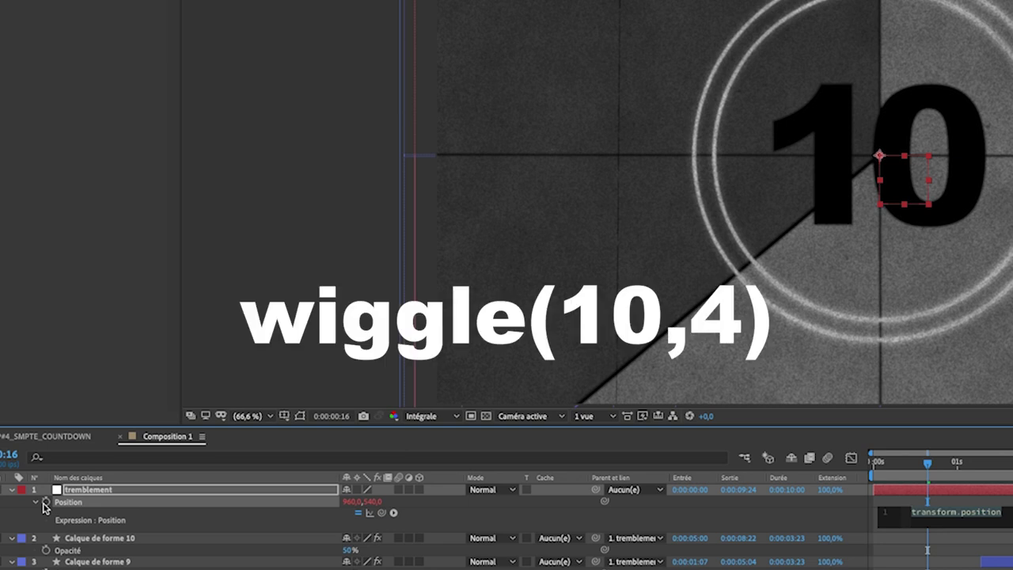
type("wiggle(10,4")
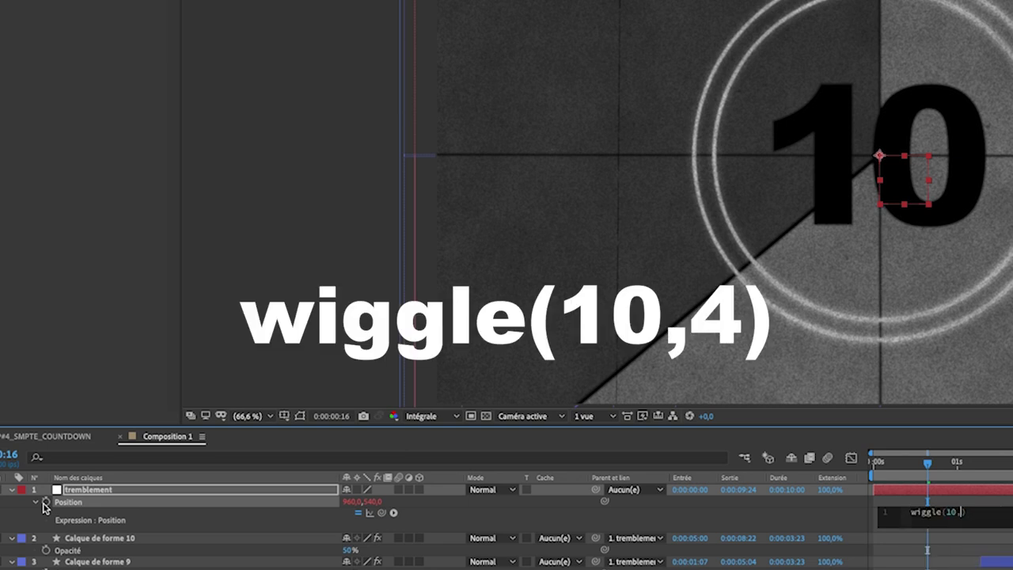
type(")")
left_click(516, 524)
left_click_drag(23, 548, 24, 565)
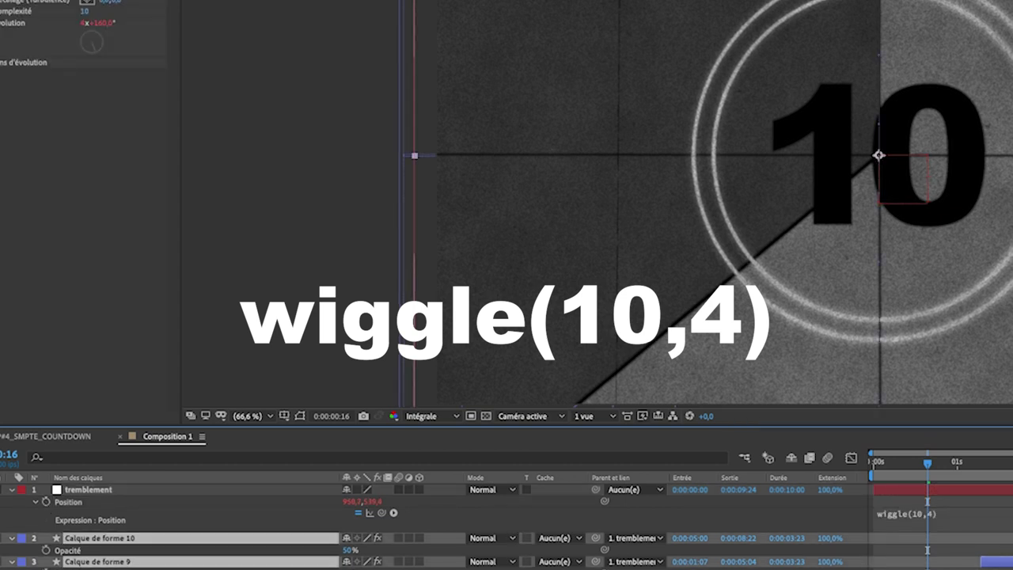
key("space")
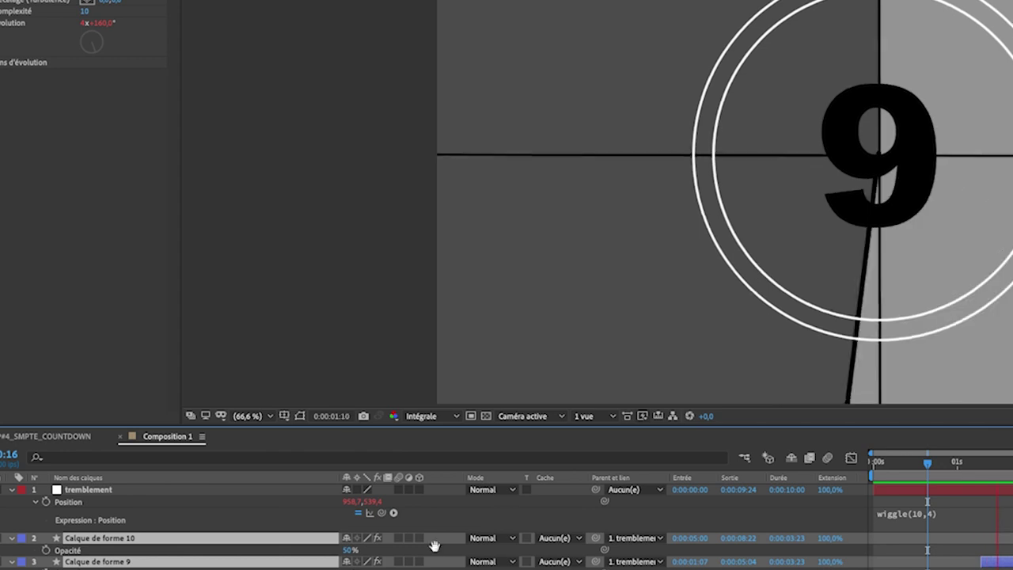
- Add a wiggle(.5,25) expression to tremblement's Anchor Point
left_click(87, 489)
key("shift+a")
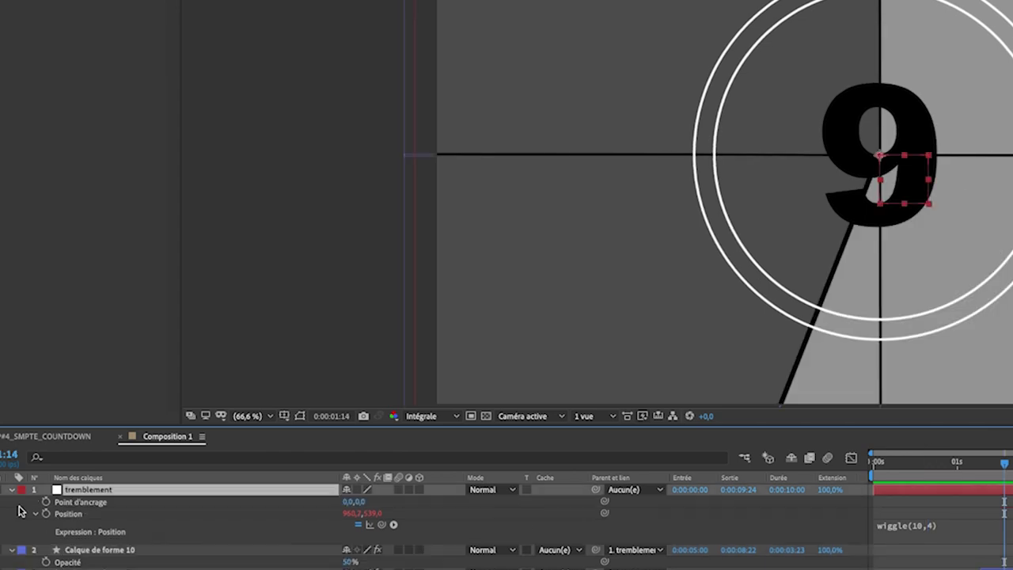
left_click(45, 503, "alt")
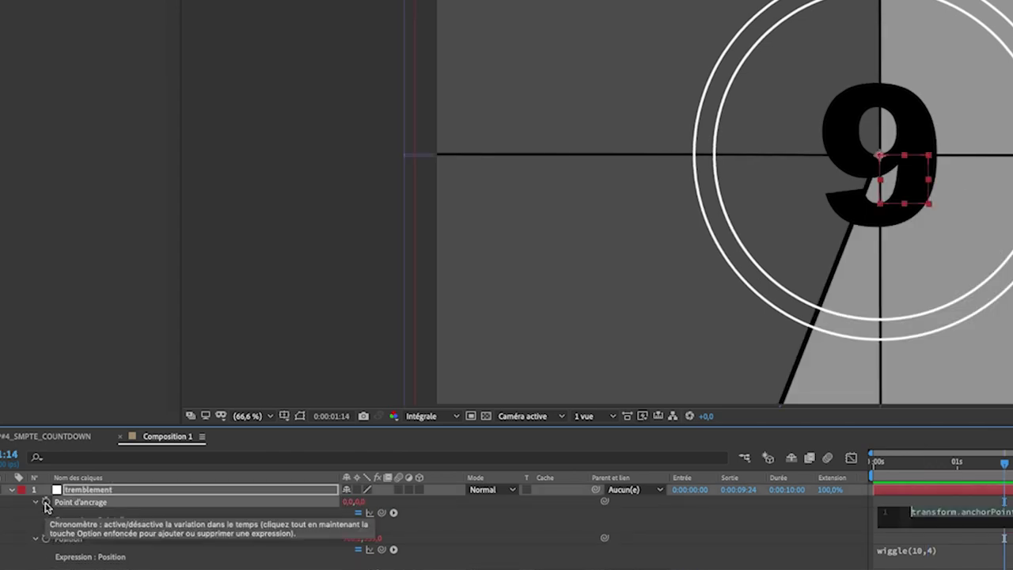
type("wiggle")
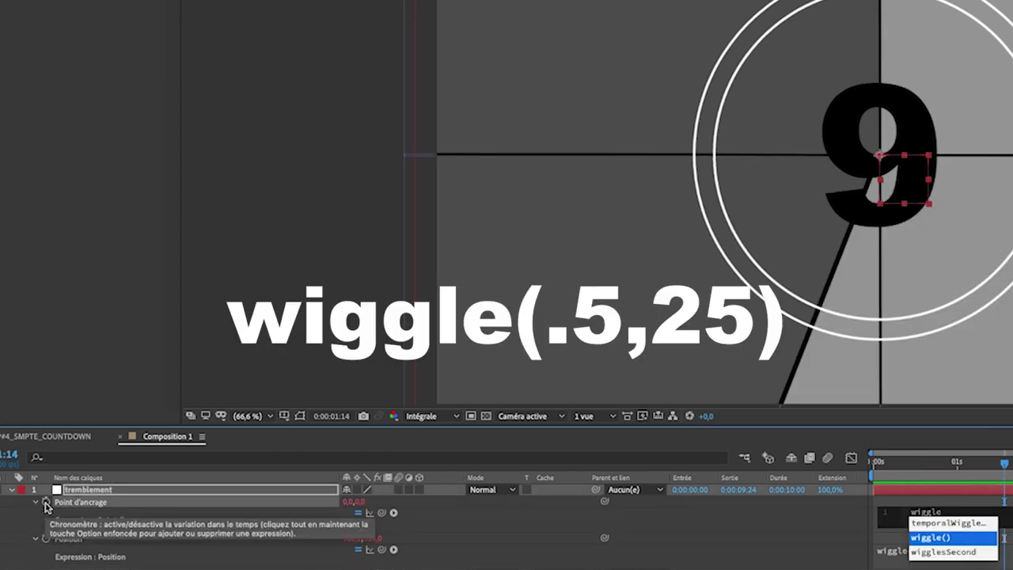
key("Return")
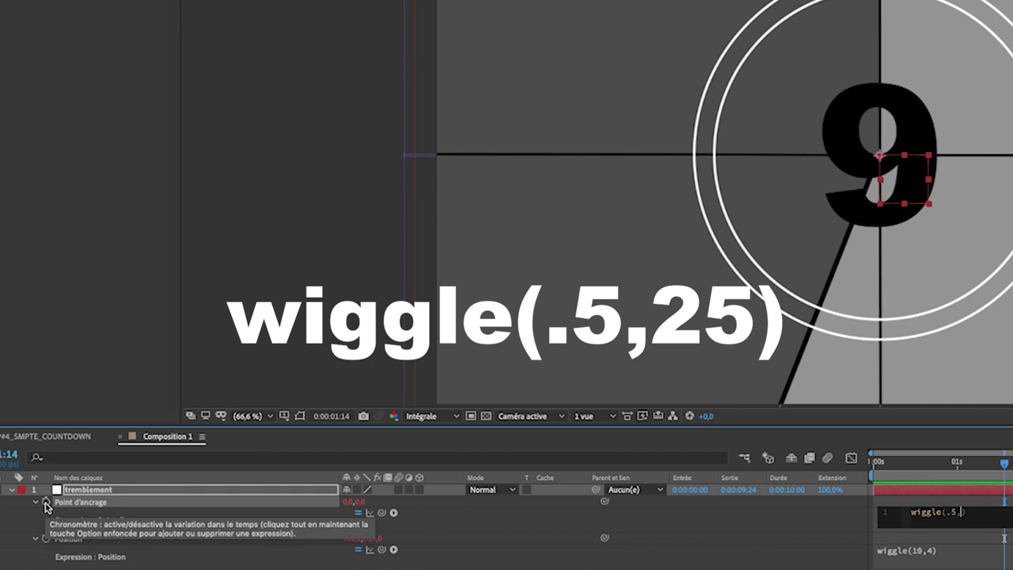
left_click(750, 530)
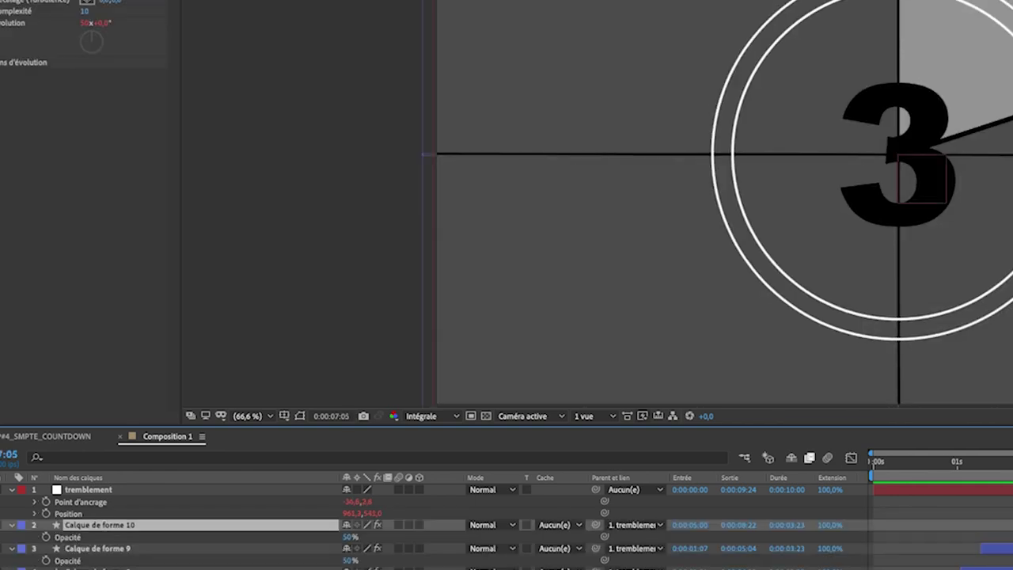
left_click(98, 548, "ctrl")
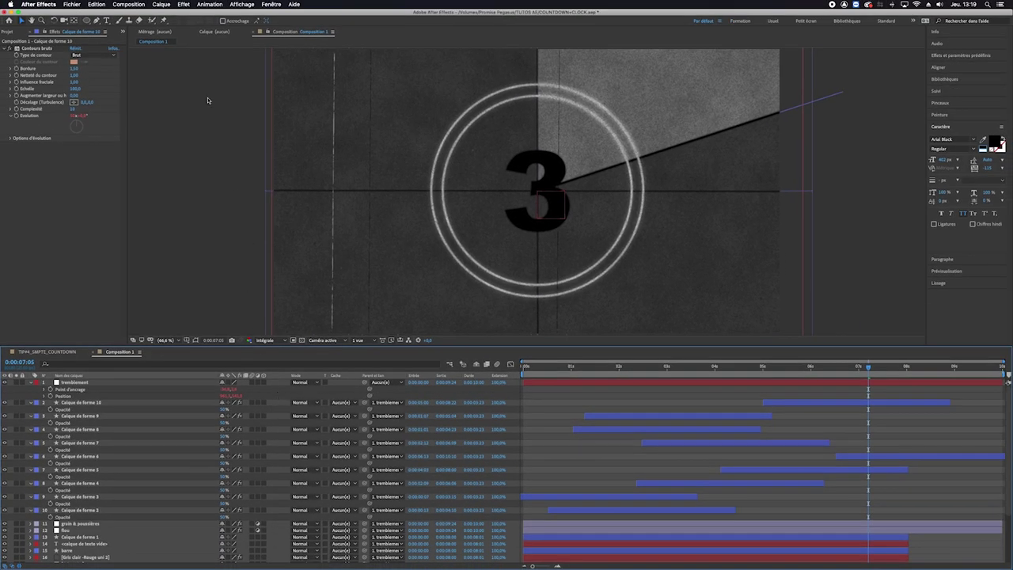
- Create a new black solid layer, Noir uni 3
left_click(161, 5)
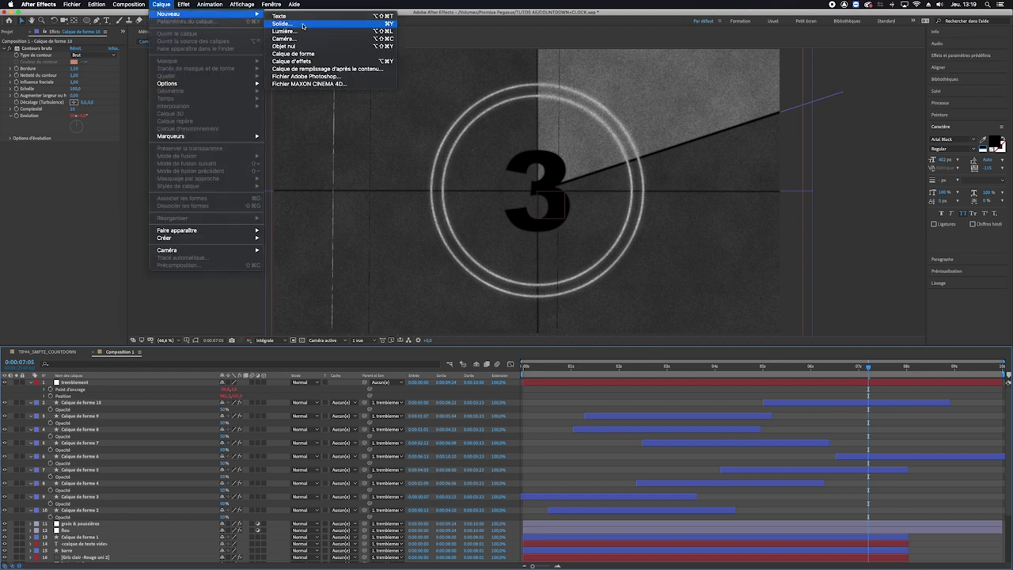
left_click(282, 23)
left_click(95, 180)
left_click(56, 146)
left_click(181, 74)
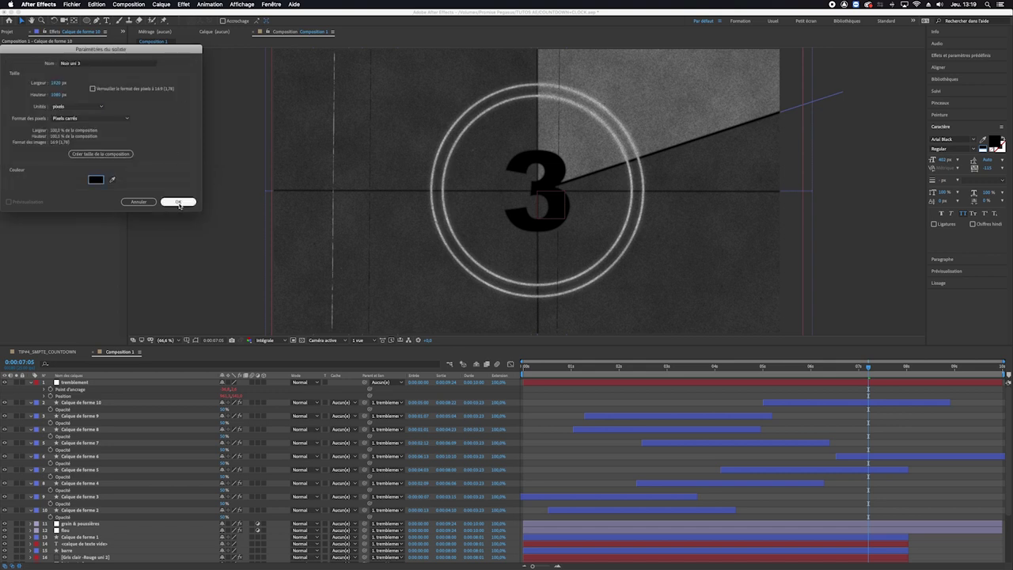
left_click(179, 202)
- Add a full-frame ellipse mask to Noir uni 3, set to Soustraction with 750-pixel feather
mouse_move(85, 20)
left_mouse_down()
mouse_move(101, 29)
mouse_move(88, 23)
left_mouse_up()
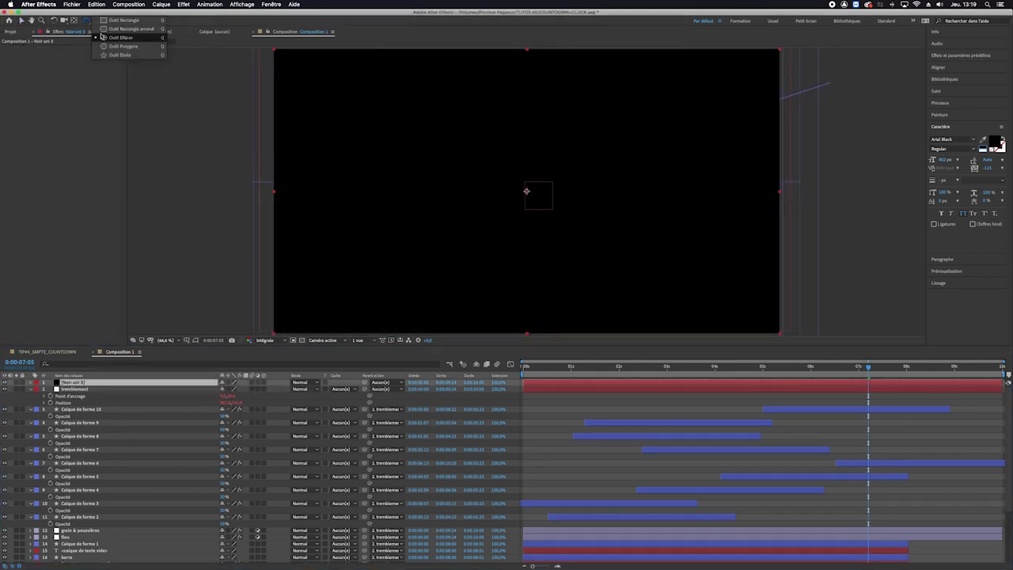
key("ctrl+0")
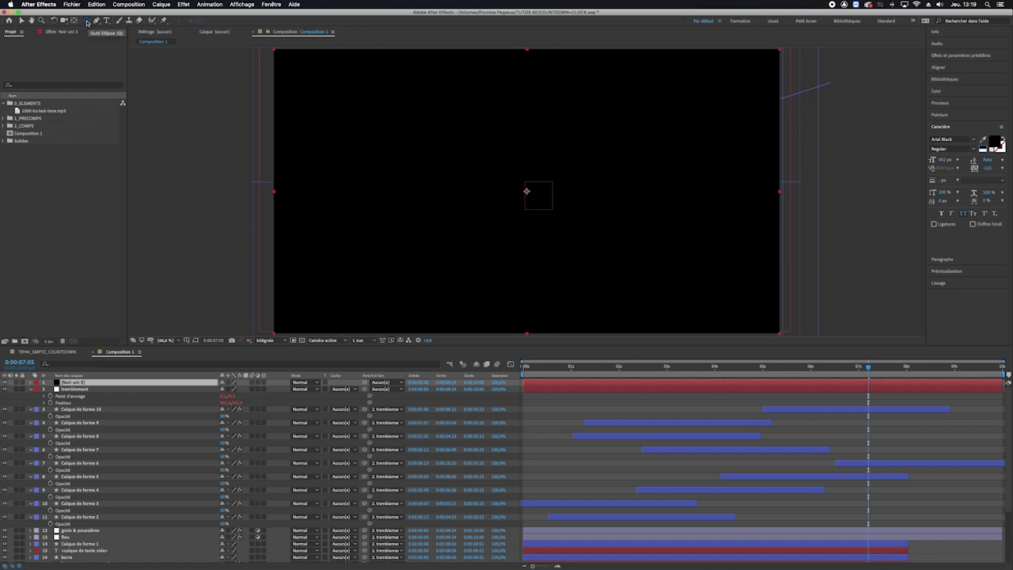
double_click(86, 22)
left_click(195, 341)
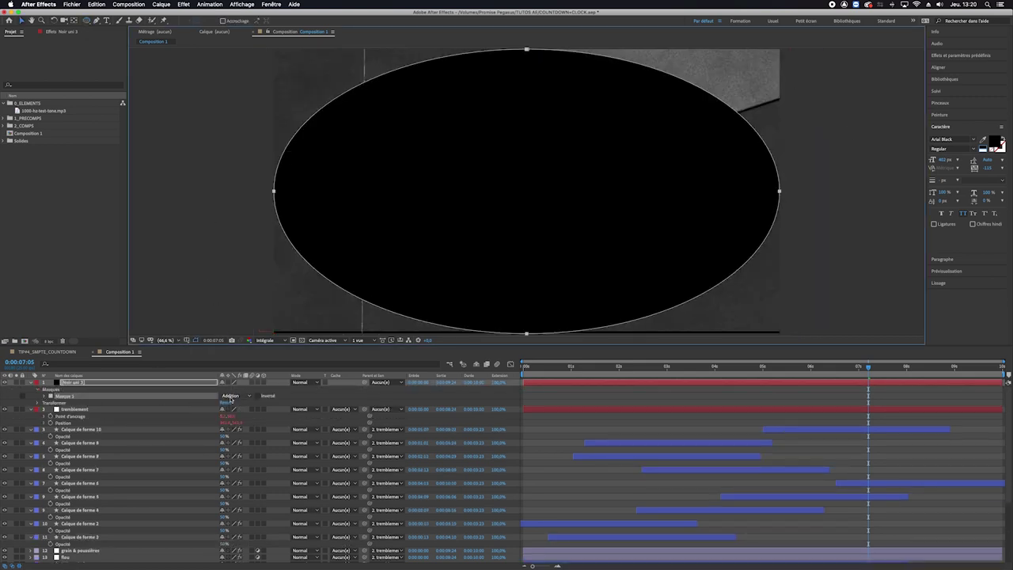
left_click(234, 395)
left_click(237, 403)
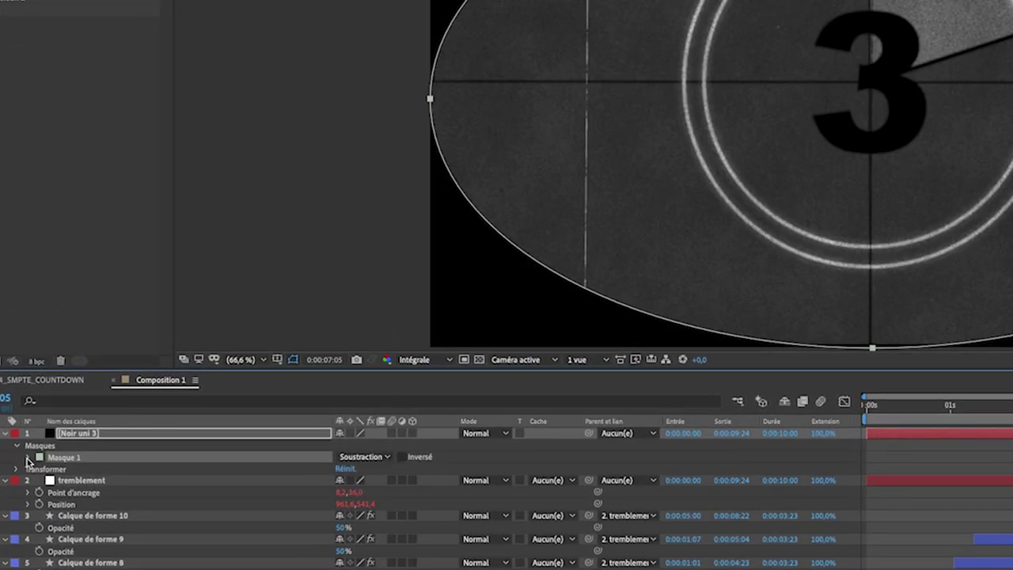
left_click(29, 459)
left_click(350, 482)
type("750")
key("Return")
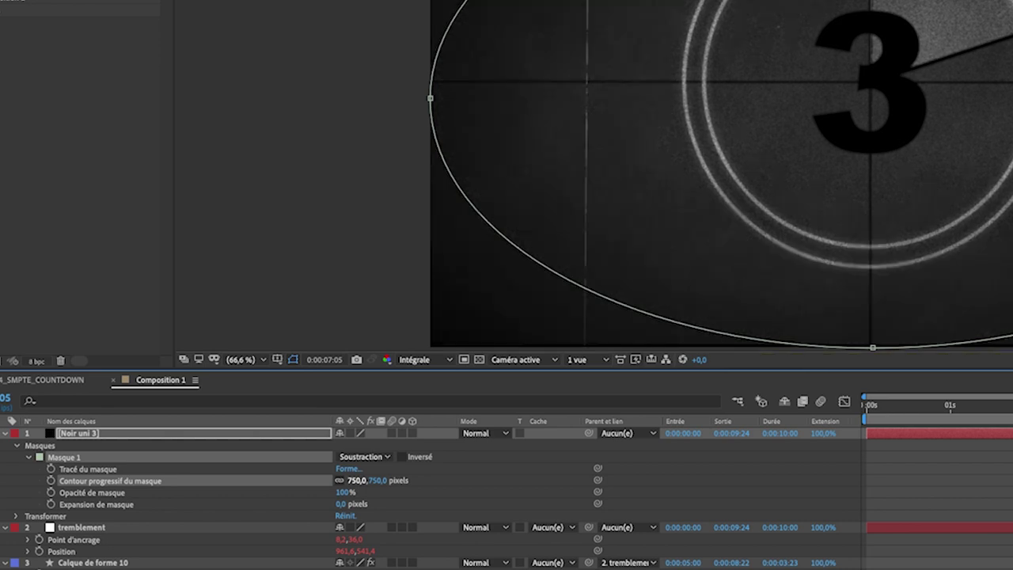
left_click(493, 492)
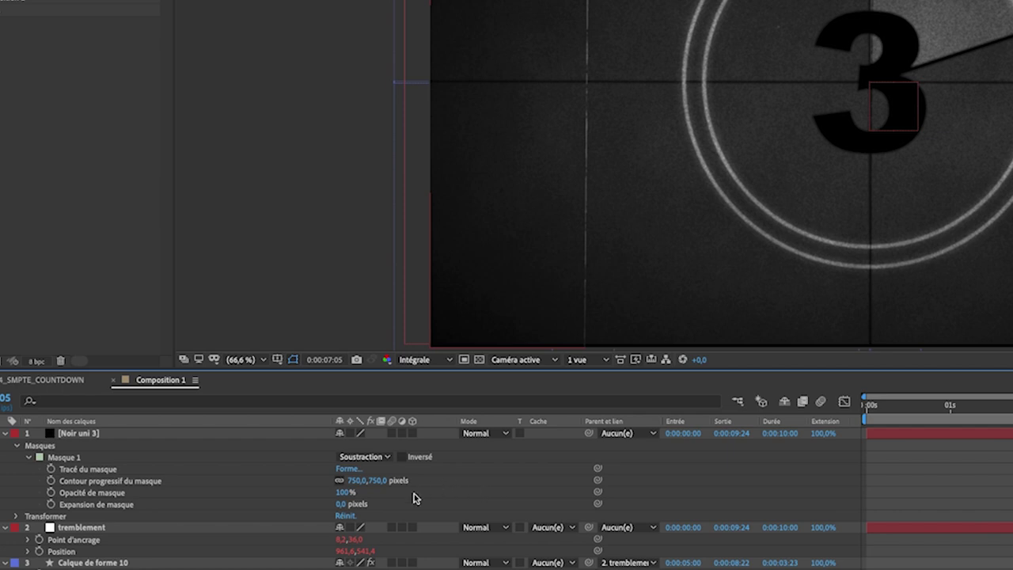
left_click(87, 436)
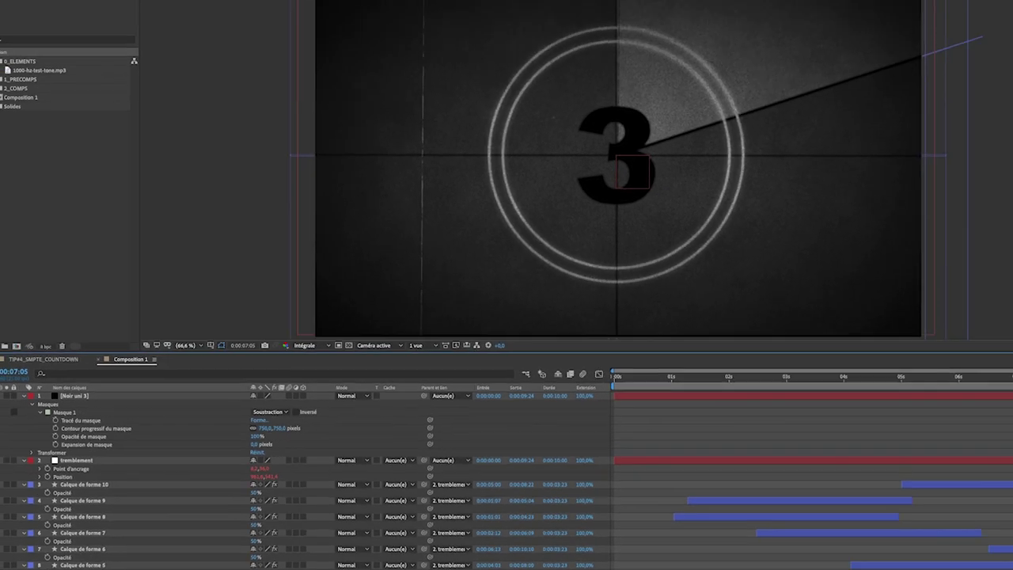
left_click(184, 4)
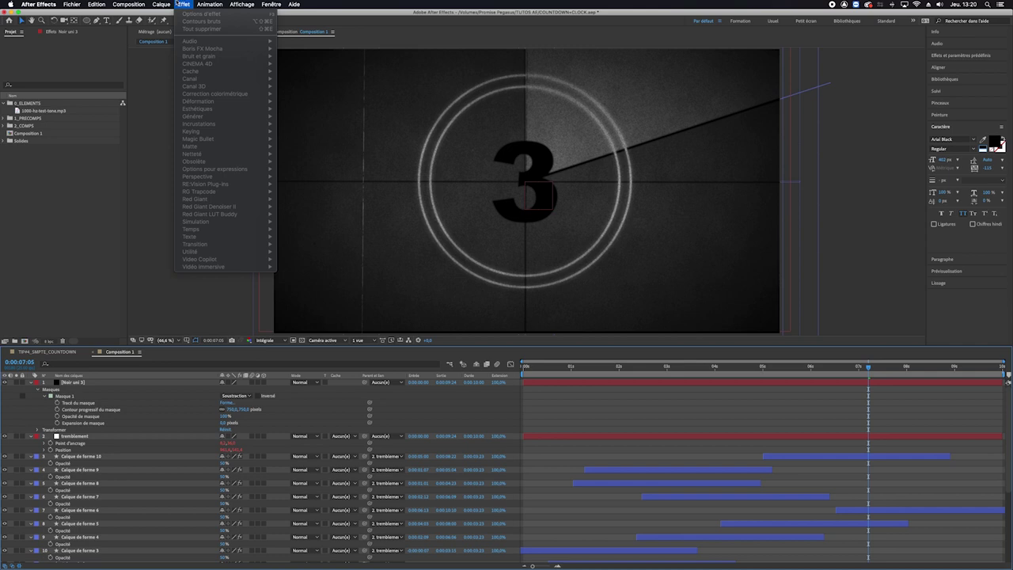
- Add adjustment layer Calque d'effets 7 and apply the Exposition effect to it
mouse_move(229, 14)
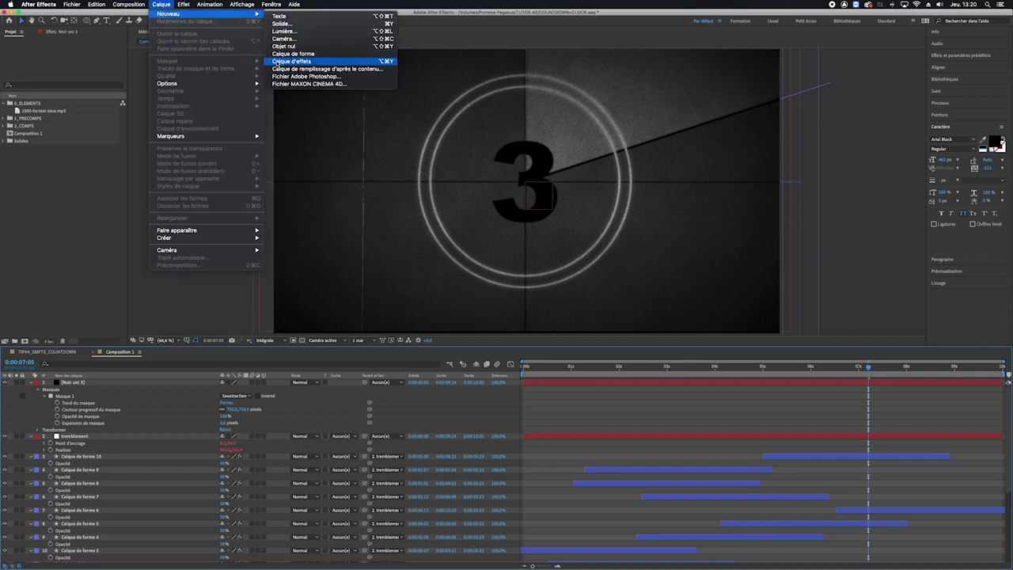
left_click(291, 60)
left_click(184, 4)
mouse_move(215, 93)
left_click(586, 423)
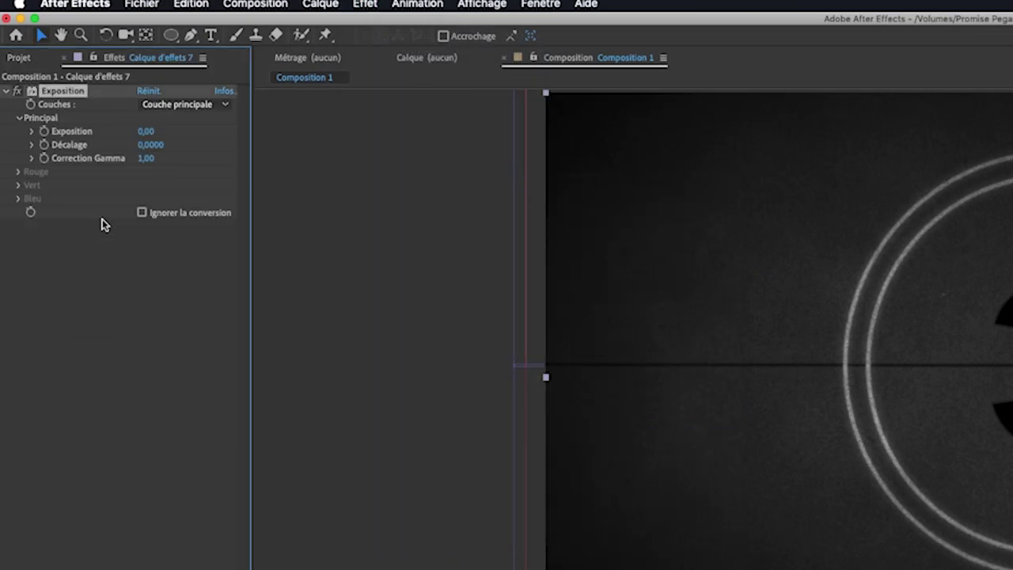